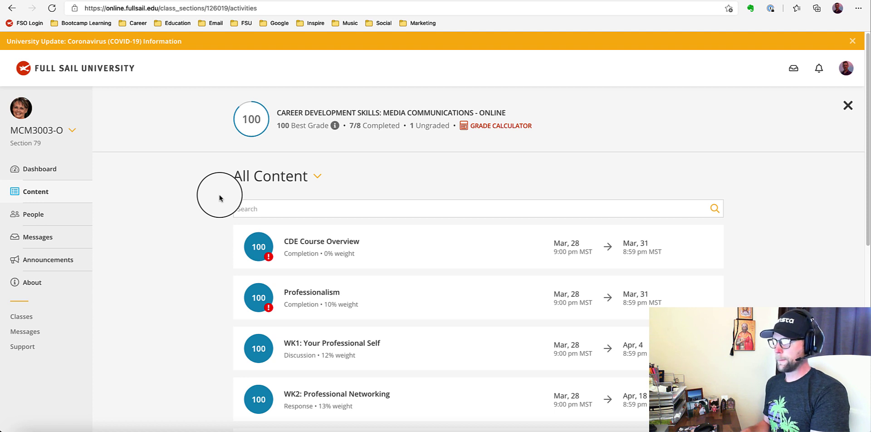
Step: Open the WK8: Portfolio Presentation assignment from the course's content list
{"action": "scroll", "coordinate": [219, 198], "scroll_direction": "down", "scroll_amount": 3}
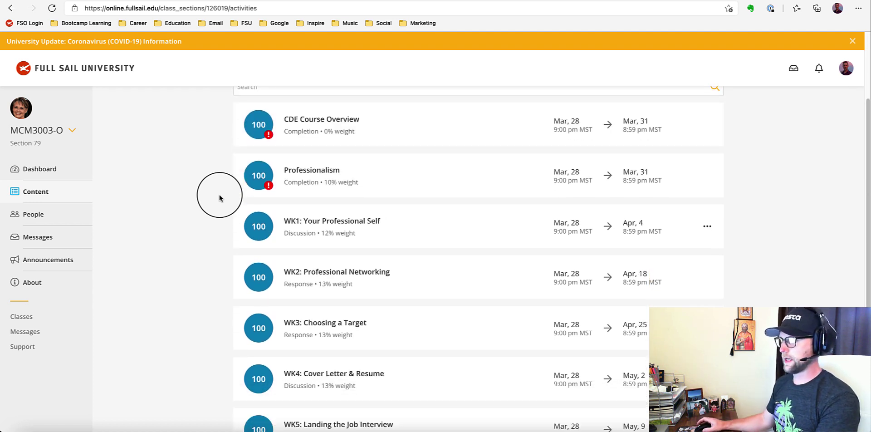
{"action": "scroll", "coordinate": [219, 198], "scroll_direction": "down", "scroll_amount": 5}
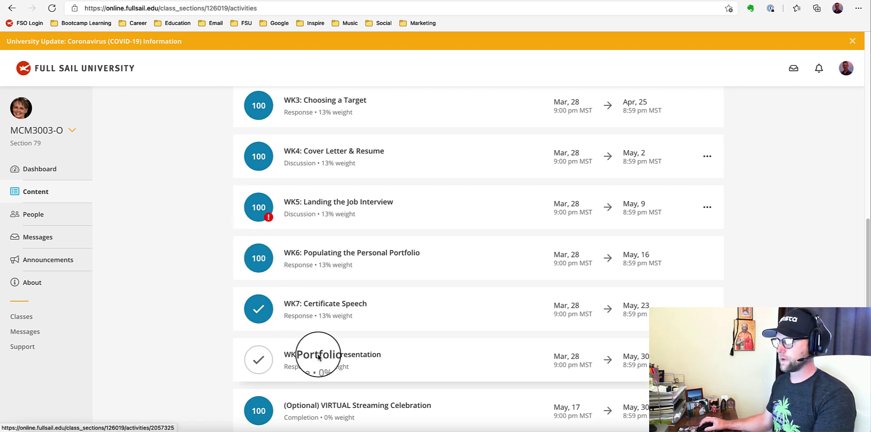
{"action": "left_click", "coordinate": [319, 358]}
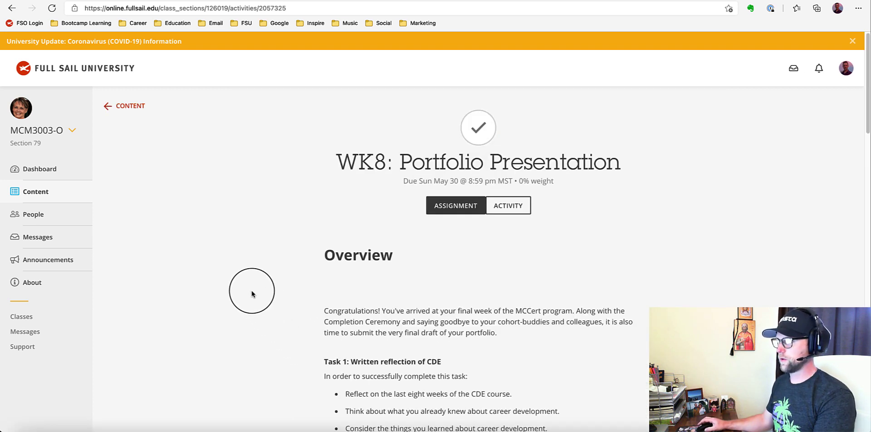
{"action": "scroll", "coordinate": [253, 294], "scroll_direction": "down", "scroll_amount": 12}
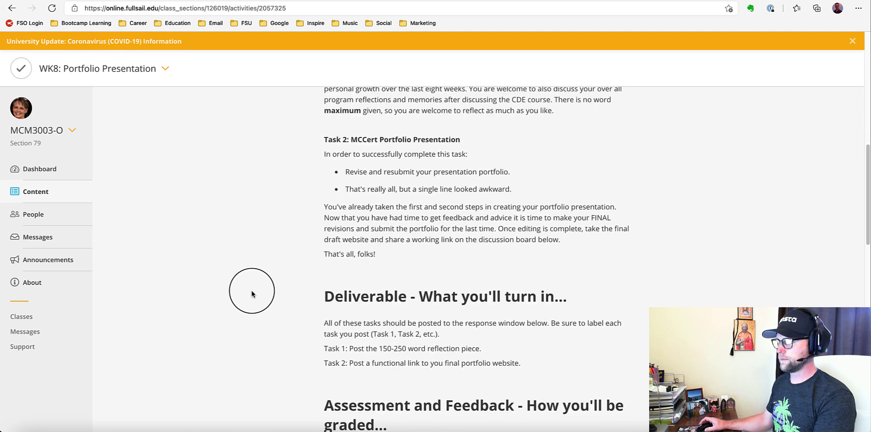
{"action": "scroll", "coordinate": [251, 293], "scroll_direction": "down", "scroll_amount": 8}
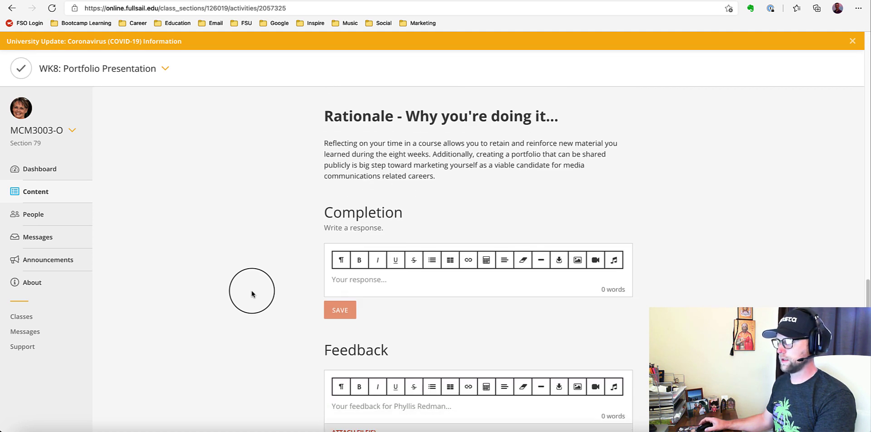
{"action": "left_click", "coordinate": [340, 290]}
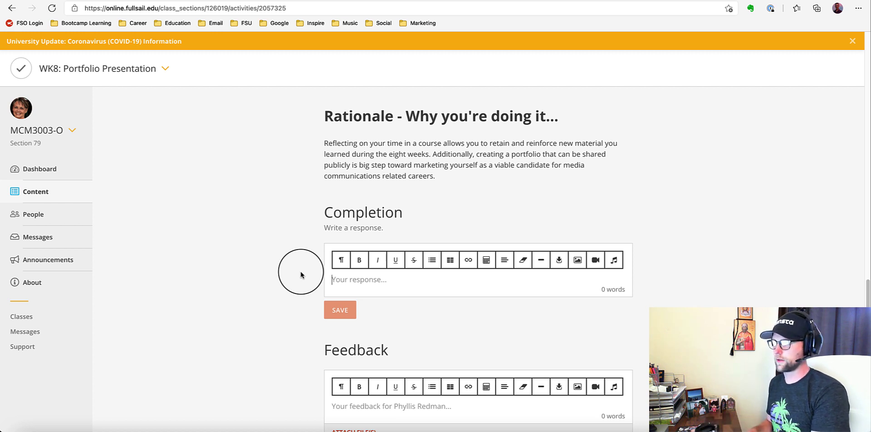
{"action": "type", "text": "lkfdjg"}
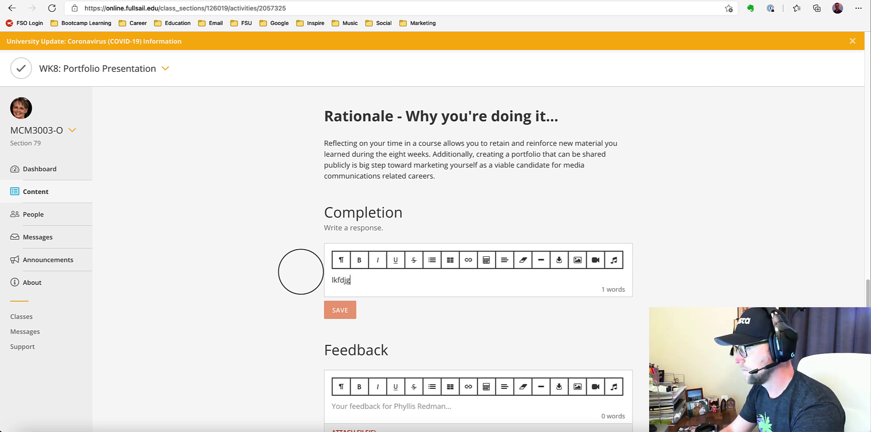
{"action": "type", "text": " flgkja;fl g"}
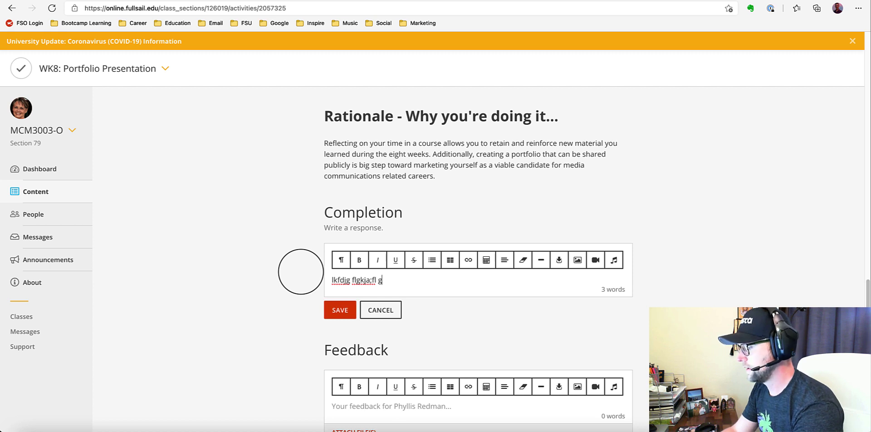
{"action": "key", "text": "BackSpace"}
{"action": "key", "text": "BackSpace"}
{"action": "key", "text": "BackSpace"}
{"action": "key", "text": "BackSpace"}
{"action": "key", "text": "BackSpace"}
{"action": "key", "text": "BackSpace"}
{"action": "key", "text": "BackSpace"}
{"action": "key", "text": "BackSpace"}
{"action": "key", "text": "BackSpace"}
{"action": "key", "text": "BackSpace"}
{"action": "key", "text": "BackSpace"}
{"action": "key", "text": "BackSpace"}
{"action": "key", "text": "BackSpace"}
{"action": "key", "text": "BackSpace"}
{"action": "key", "text": "BackSpace"}
{"action": "key", "text": "BackSpace"}
{"action": "key", "text": "BackSpace"}
{"action": "key", "text": "BackSpace"}
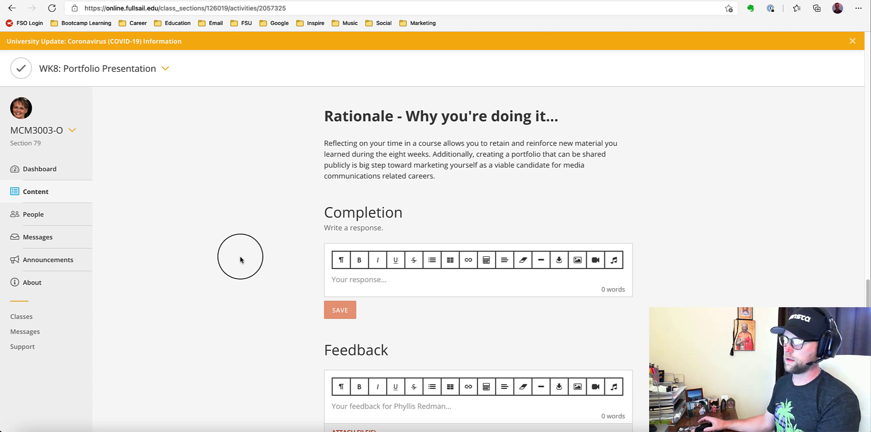
Step: Return to the start of the assignment page and open the Evernote Web Clipper on it
{"action": "scroll", "coordinate": [211, 251], "scroll_direction": "up", "scroll_amount": 6}
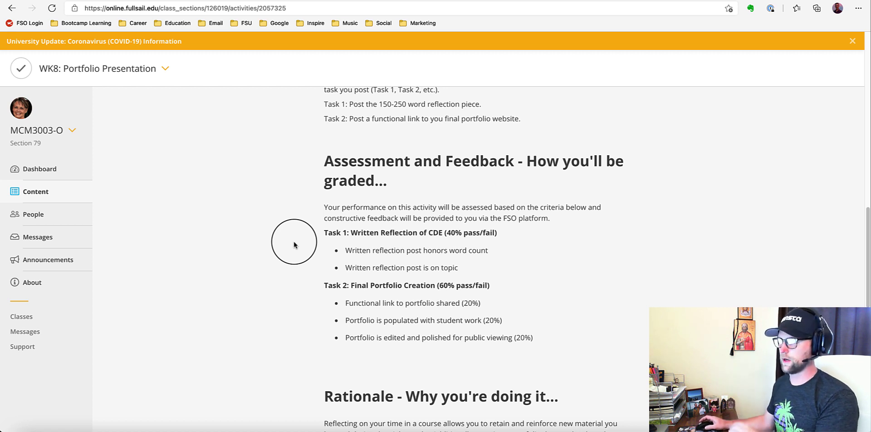
{"action": "scroll", "coordinate": [274, 233], "scroll_direction": "up", "scroll_amount": 2}
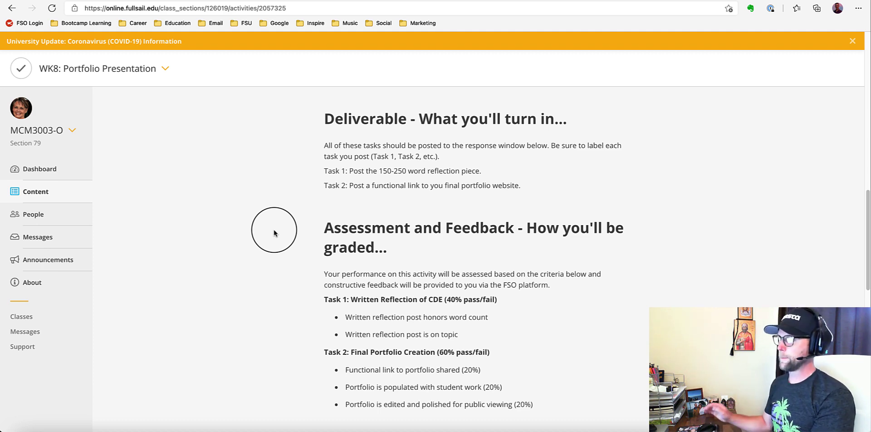
{"action": "scroll", "coordinate": [273, 233], "scroll_direction": "up", "scroll_amount": 7}
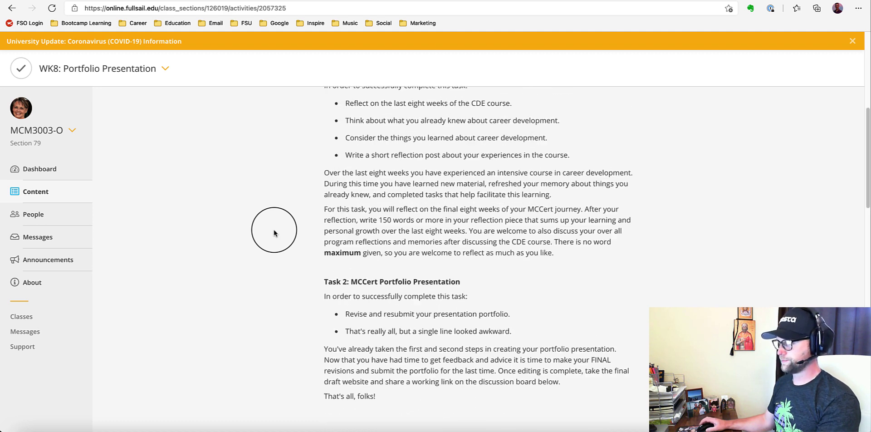
{"action": "scroll", "coordinate": [274, 233], "scroll_direction": "up", "scroll_amount": 5}
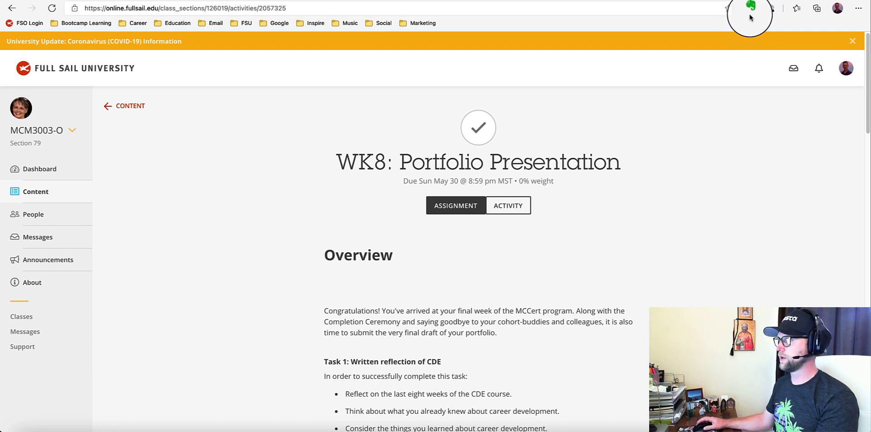
{"action": "left_click", "coordinate": [750, 7]}
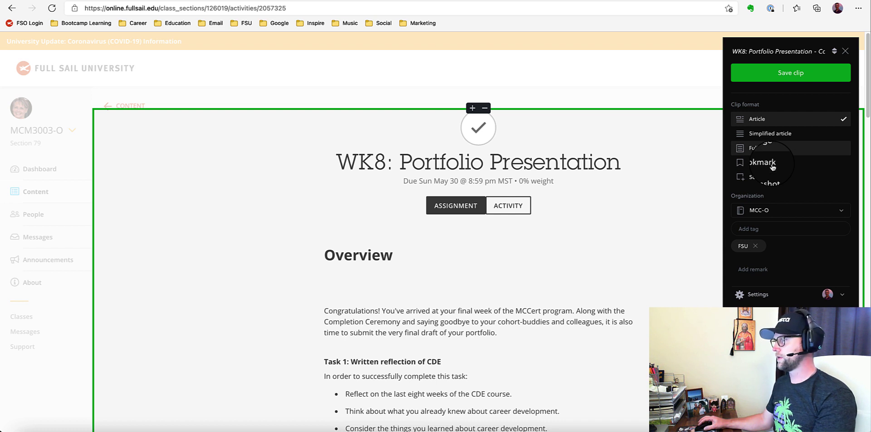
Step: Preview the Full page and Simplified article clip formats and switch back to Article
{"action": "left_click", "coordinate": [781, 153]}
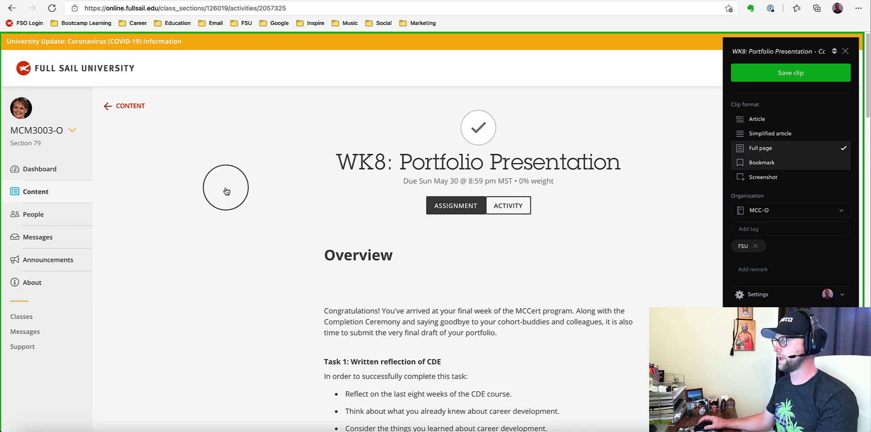
{"action": "left_click", "coordinate": [769, 136]}
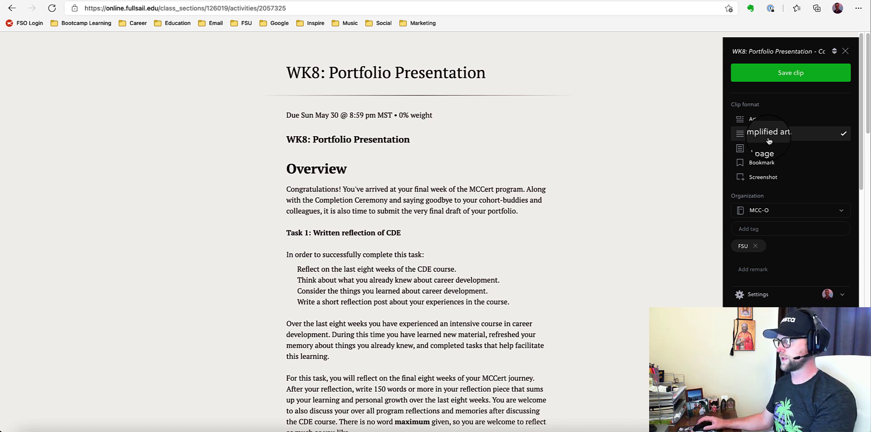
{"action": "left_click", "coordinate": [754, 119]}
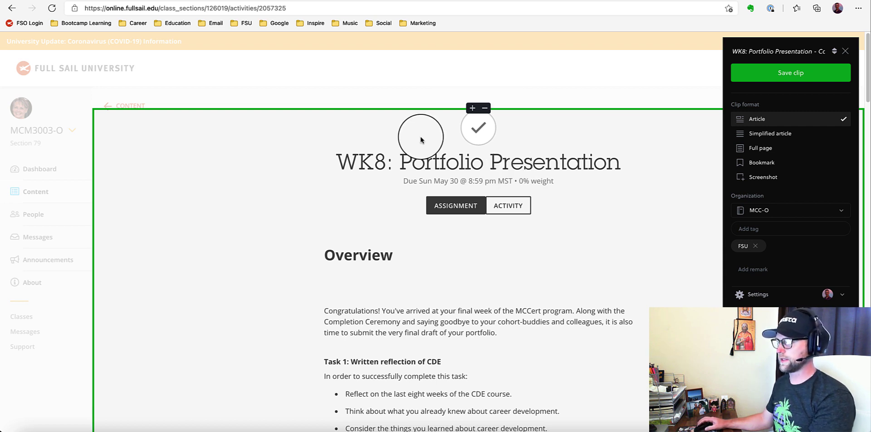
Step: Try shrinking the article clip area, restore it, and check how far it extends down the assignment page
{"action": "left_click", "coordinate": [485, 109]}
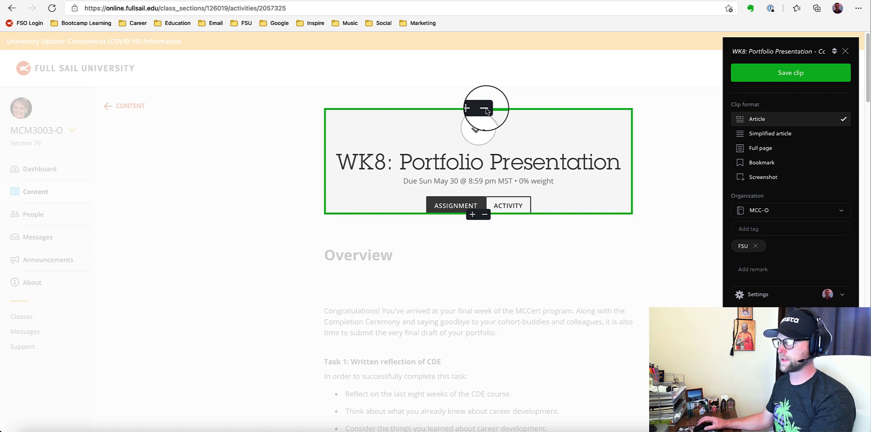
{"action": "left_click", "coordinate": [472, 109]}
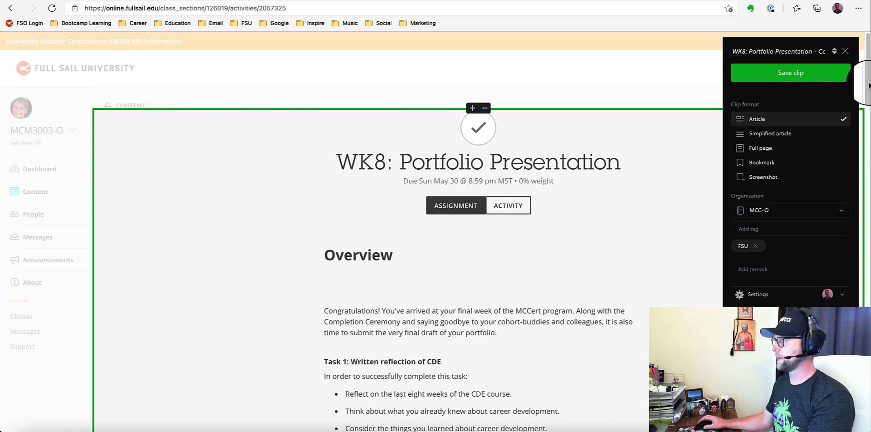
{"action": "left_click_drag", "start_coordinate": [867, 85], "coordinate": [866, 285]}
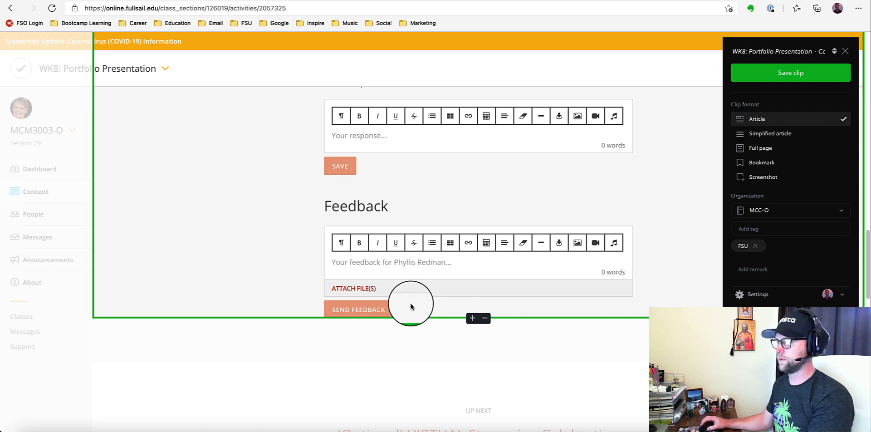
{"action": "scroll", "coordinate": [394, 350], "scroll_direction": "down", "scroll_amount": 2}
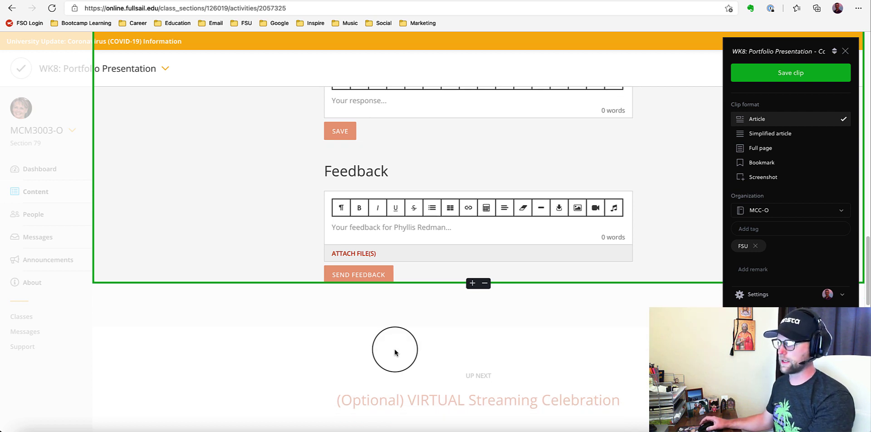
{"action": "scroll", "coordinate": [394, 352], "scroll_direction": "up", "scroll_amount": 2}
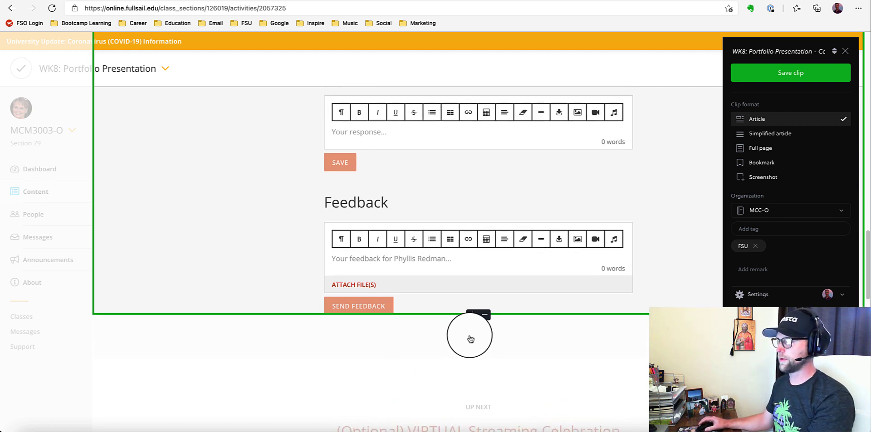
{"action": "scroll", "coordinate": [471, 337], "scroll_direction": "up", "scroll_amount": 5}
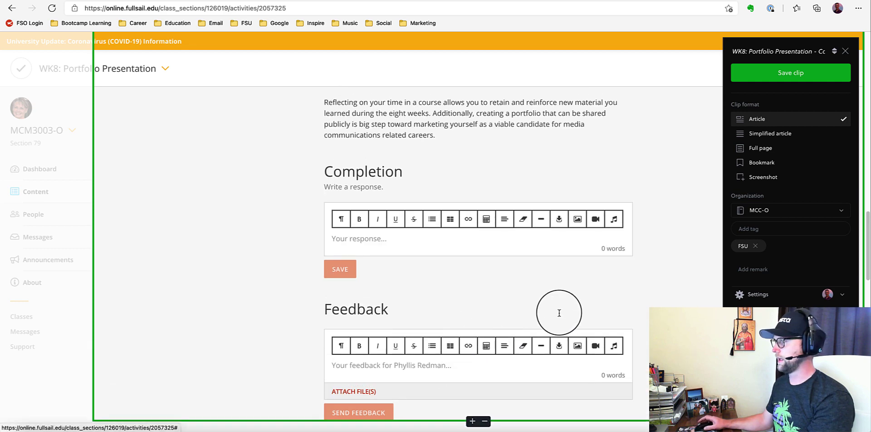
{"action": "left_click_drag", "start_coordinate": [866, 237], "coordinate": [857, 55]}
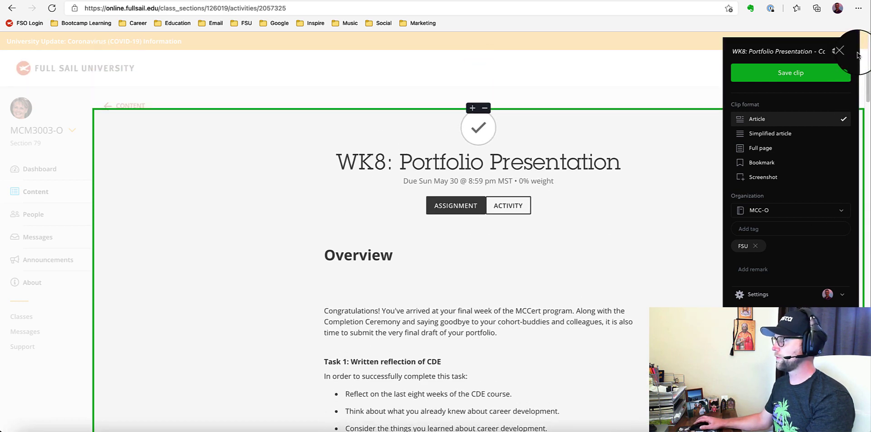
Step: Trim the site name after "Classes –" from the end of the clip title
{"action": "left_click", "coordinate": [803, 52]}
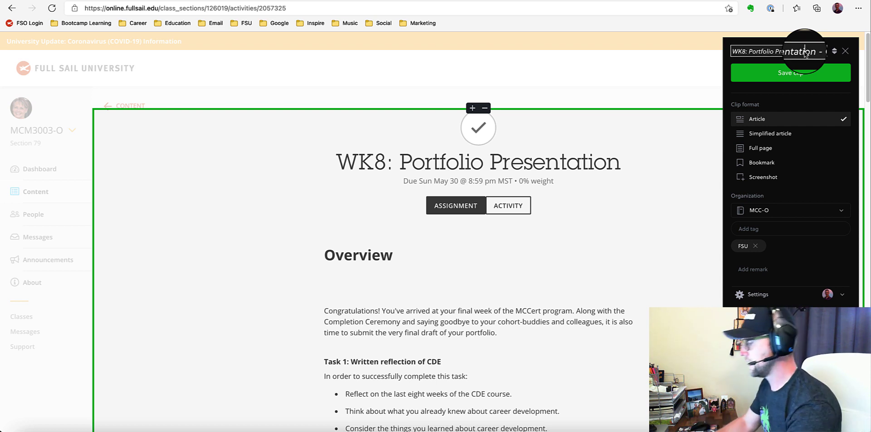
{"action": "key", "text": "ctrl+a"}
{"action": "key", "text": "Right"}
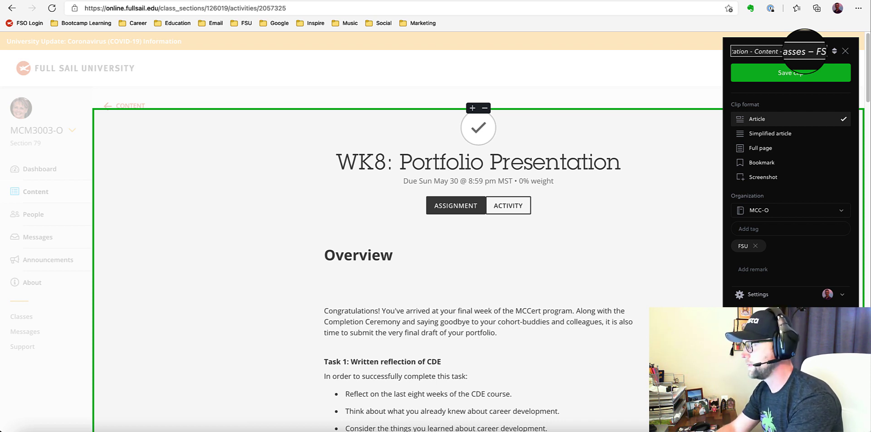
{"action": "key", "text": "Left"}
{"action": "key", "text": "Left"}
{"action": "key", "text": "Left"}
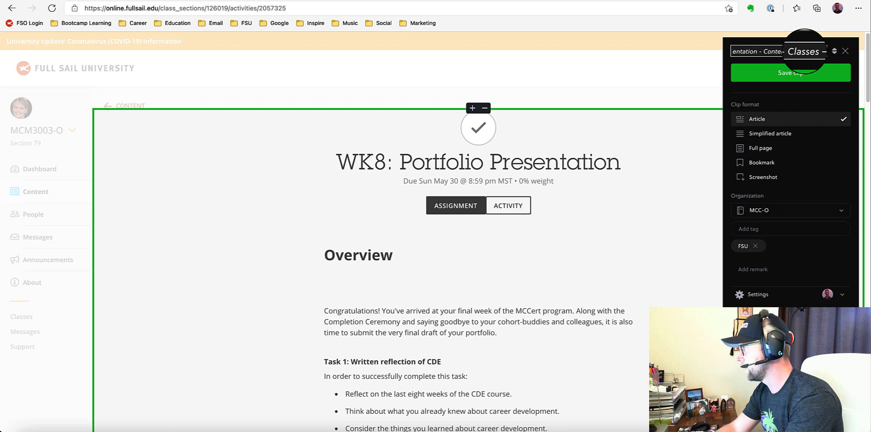
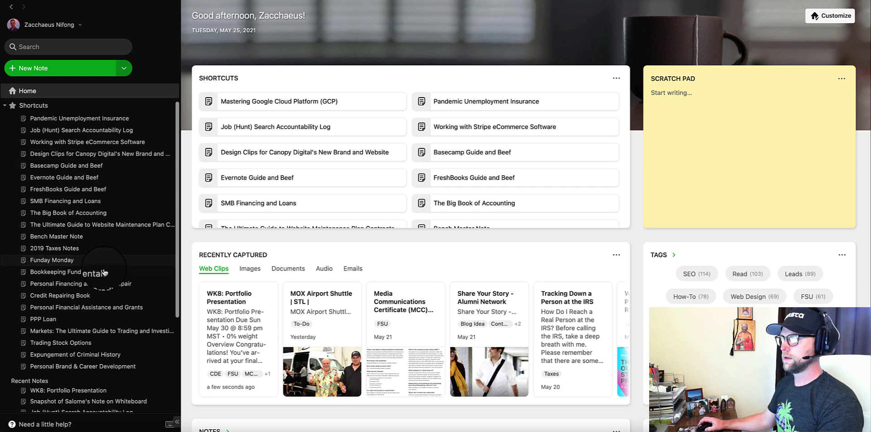
Step: Switch to Evernote, open the recent WK8: Portfolio Presentation note, and simplify its web clip into editable text
{"action": "scroll", "coordinate": [82, 273], "scroll_direction": "down", "scroll_amount": 5}
{"action": "left_click", "coordinate": [81, 274]}
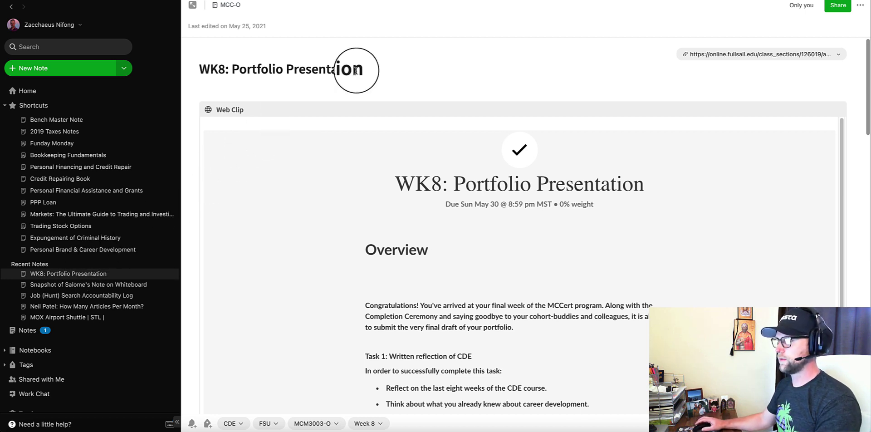
{"action": "left_click", "coordinate": [290, 111]}
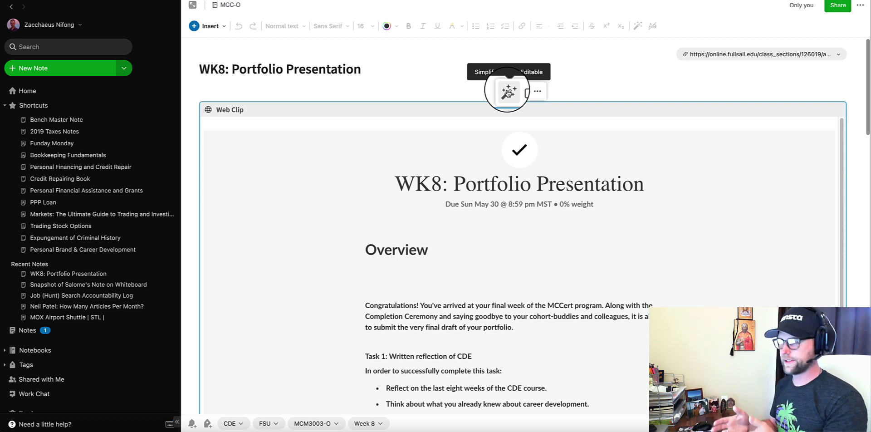
{"action": "left_click", "coordinate": [508, 92]}
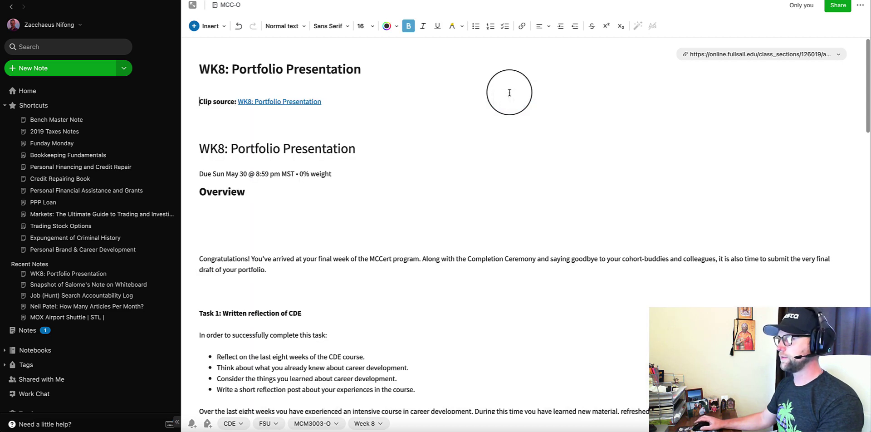
Step: Delete the blank lines between the Overview heading and the Congratulations paragraph
{"action": "left_click", "coordinate": [270, 217]}
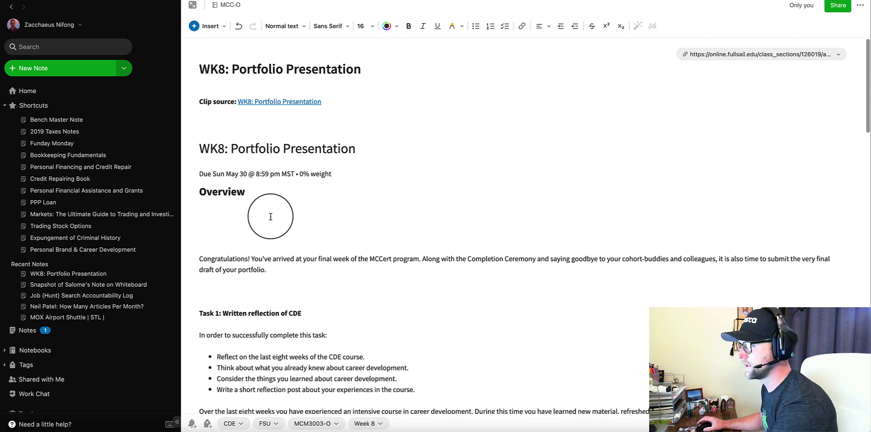
{"action": "key", "text": "BackSpace"}
{"action": "key", "text": "BackSpace"}
{"action": "key", "text": "BackSpace"}
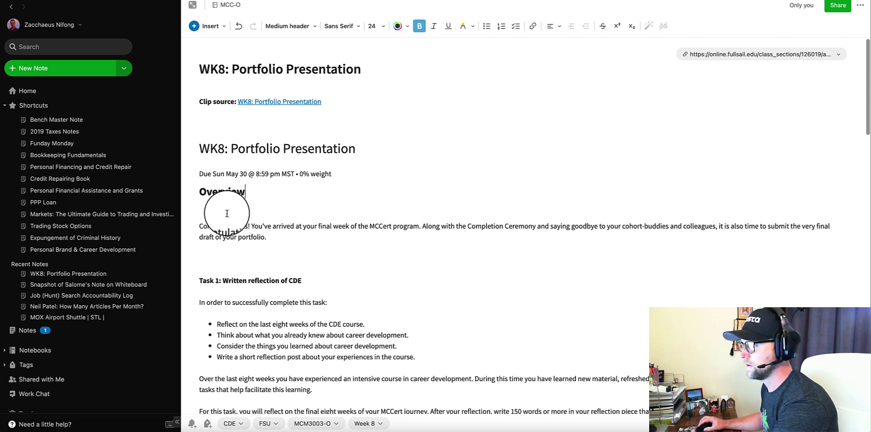
{"action": "left_click", "coordinate": [227, 213]}
{"action": "key", "text": "BackSpace"}
Step: Remove the extra blank line between the clip source link and the WK8: Portfolio Presentation heading
{"action": "left_click", "coordinate": [213, 118]}
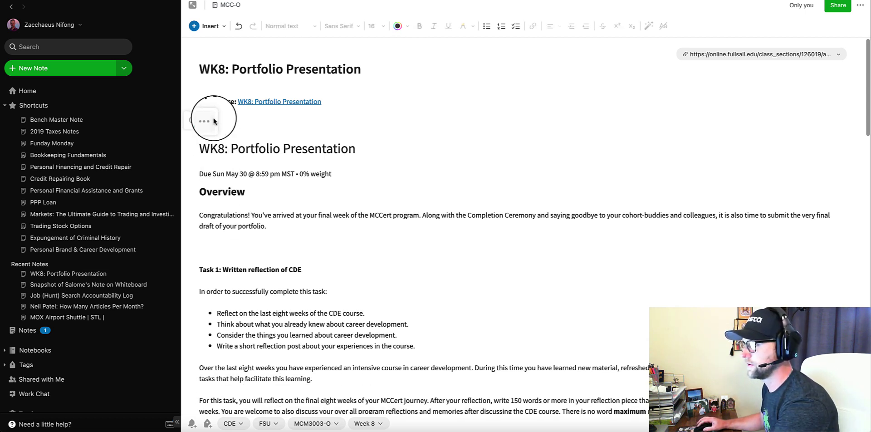
{"action": "left_click", "coordinate": [232, 116]}
{"action": "key", "text": "BackSpace"}
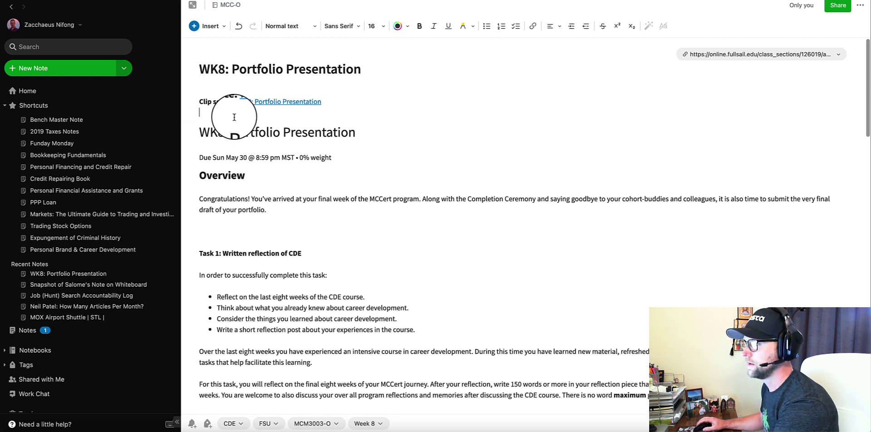
Step: Delete the extra blank line under the clip source link and the surplus blank lines above the Task 1 heading
{"action": "key", "text": "BackSpace"}
{"action": "left_click", "coordinate": [230, 83]}
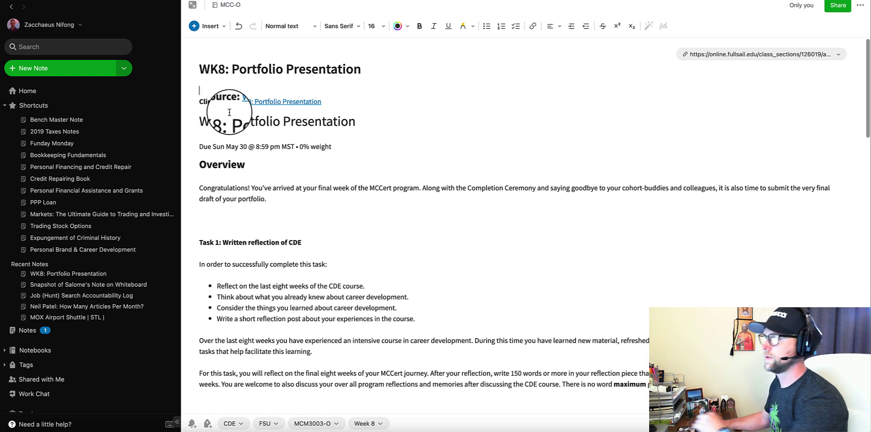
{"action": "left_click", "coordinate": [228, 215]}
{"action": "key", "text": "BackSpace"}
{"action": "key", "text": "BackSpace"}
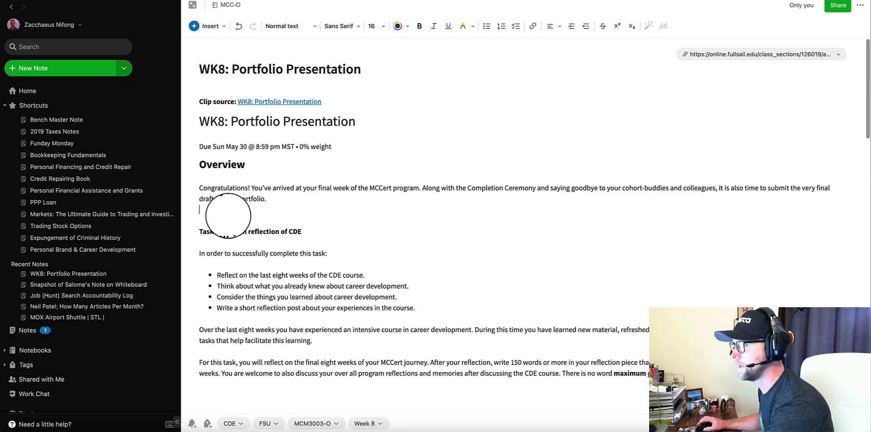
Step: Delete the extra blank line above the Task 2: MCCert Portfolio Presentation heading
{"action": "scroll", "coordinate": [243, 208], "scroll_direction": "down", "scroll_amount": 3}
{"action": "left_click", "coordinate": [249, 268]}
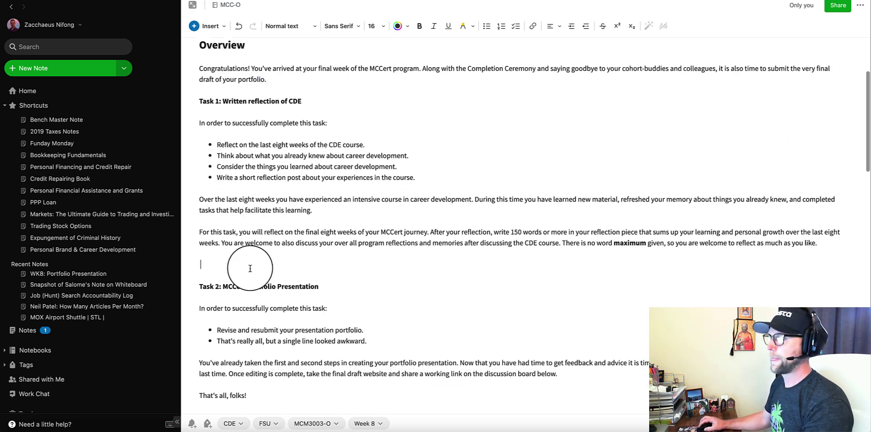
{"action": "key", "text": "BackSpace"}
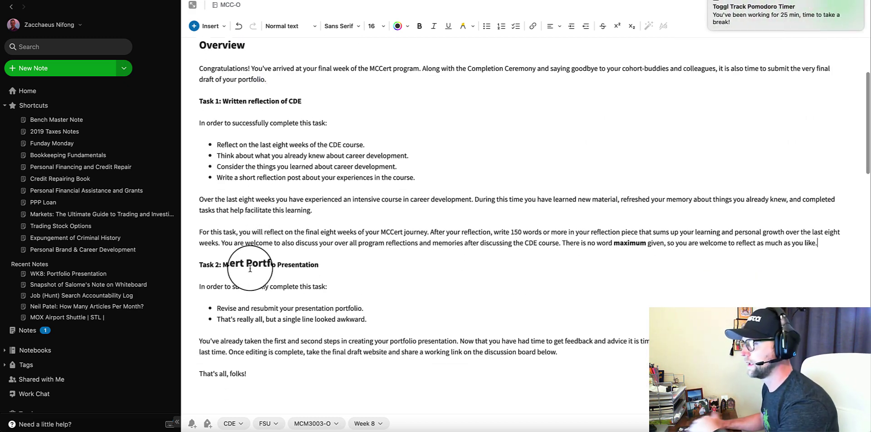
{"action": "key", "text": "BackSpace"}
Step: Delete the "0 words" counter and the surplus blank lines around "Your response..." in the Completion section
{"action": "scroll", "coordinate": [358, 270], "scroll_direction": "down", "scroll_amount": 3}
{"action": "scroll", "coordinate": [359, 270], "scroll_direction": "down", "scroll_amount": 10}
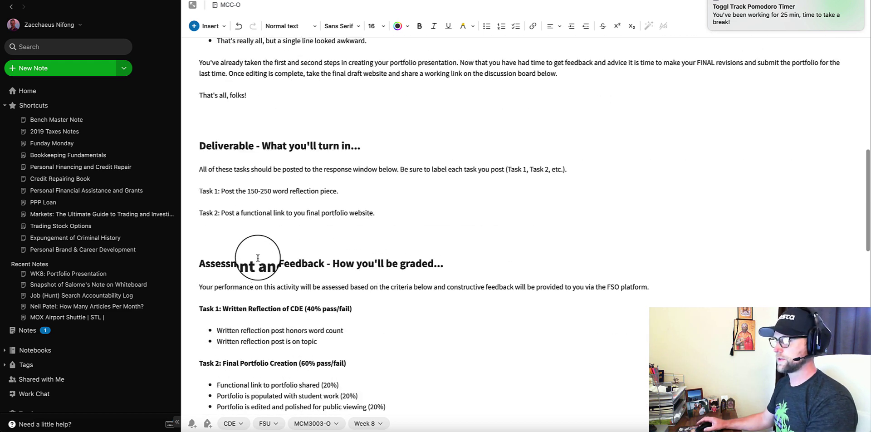
{"action": "scroll", "coordinate": [268, 258], "scroll_direction": "down", "scroll_amount": 10}
{"action": "scroll", "coordinate": [257, 257], "scroll_direction": "down", "scroll_amount": 8}
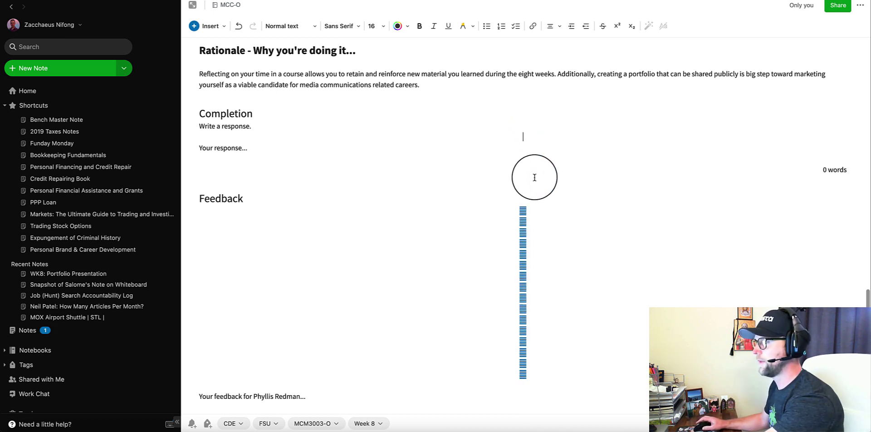
{"action": "left_click", "coordinate": [851, 161]}
{"action": "key", "text": "BackSpace"}
{"action": "key", "text": "BackSpace"}
{"action": "key", "text": "BackSpace"}
{"action": "key", "text": "BackSpace"}
{"action": "key", "text": "BackSpace"}
{"action": "key", "text": "BackSpace"}
{"action": "key", "text": "BackSpace"}
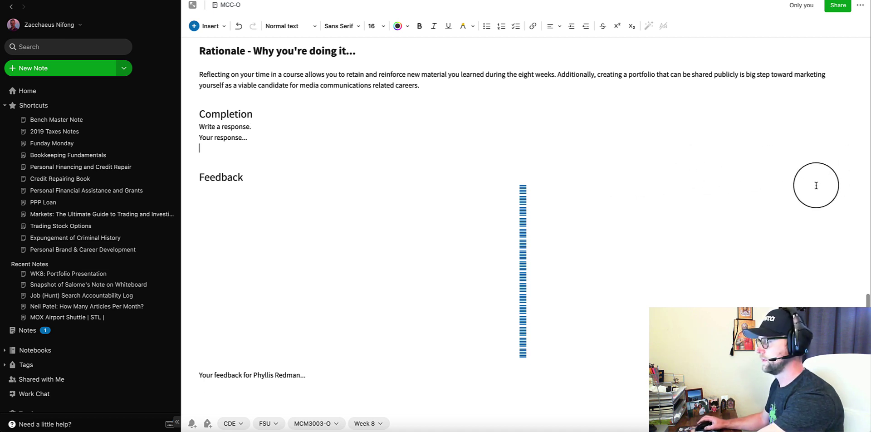
Step: Delete the column of blue icons and a leftover blank line beneath the Feedback heading
{"action": "left_click", "coordinate": [514, 328]}
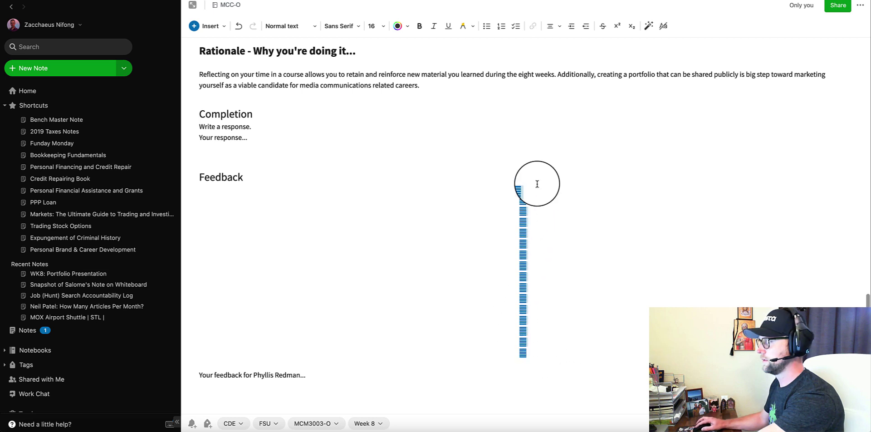
{"action": "scroll", "coordinate": [537, 184], "scroll_direction": "up", "scroll_amount": 3}
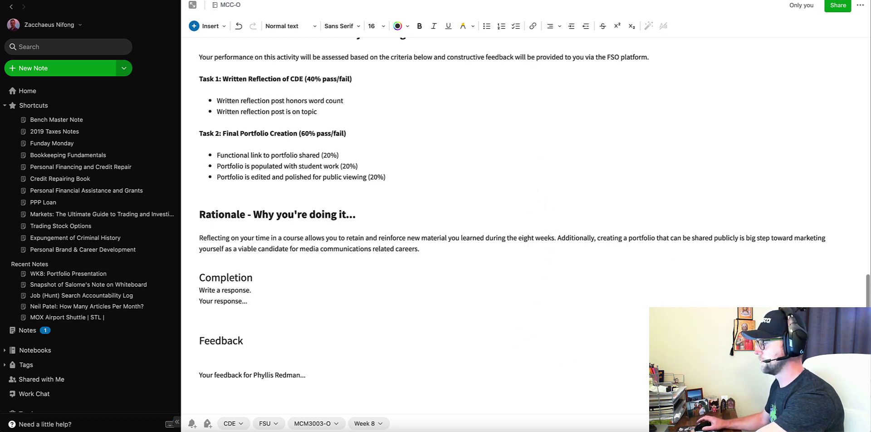
{"action": "scroll", "coordinate": [512, 215], "scroll_direction": "up", "scroll_amount": 1}
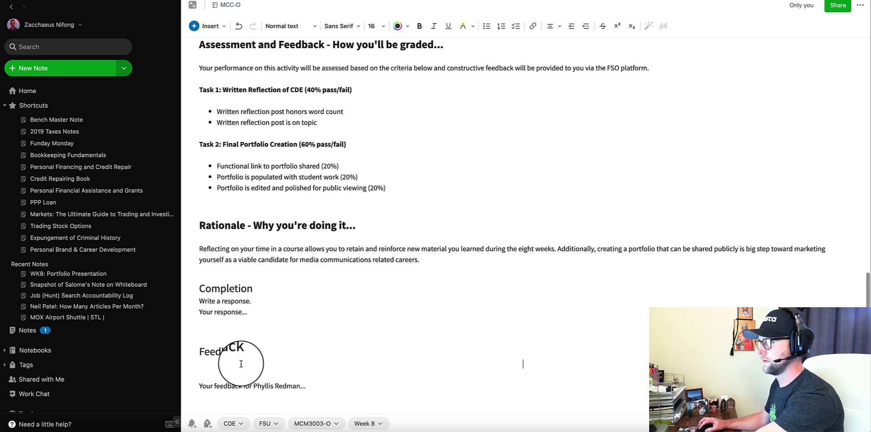
{"action": "key", "text": "BackSpace"}
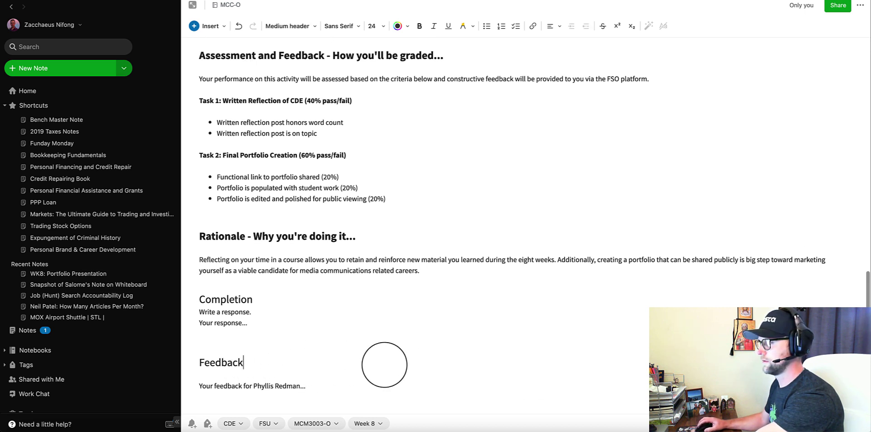
Step: Remove one blank line above the Feedback heading and the blank line directly below it
{"action": "left_click", "coordinate": [243, 330]}
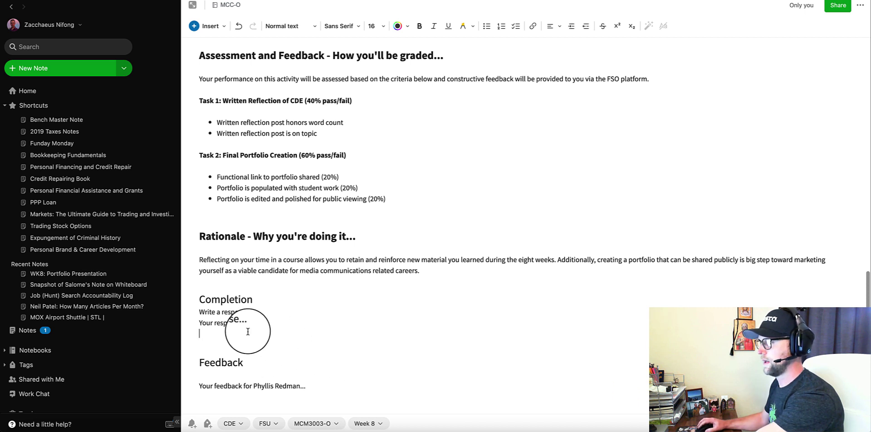
{"action": "key", "text": "Delete"}
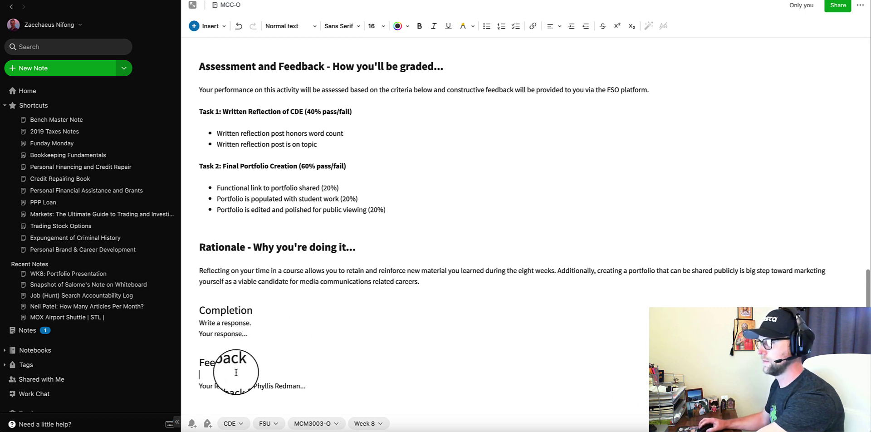
{"action": "key", "text": "Delete"}
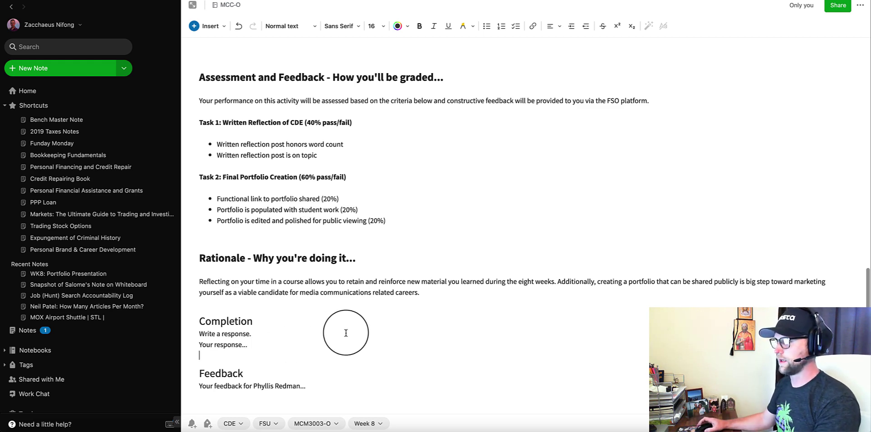
Step: Insert a divider on a new line between the end of Task 1 and the Task 2 heading
{"action": "scroll", "coordinate": [369, 301], "scroll_direction": "up", "scroll_amount": 7}
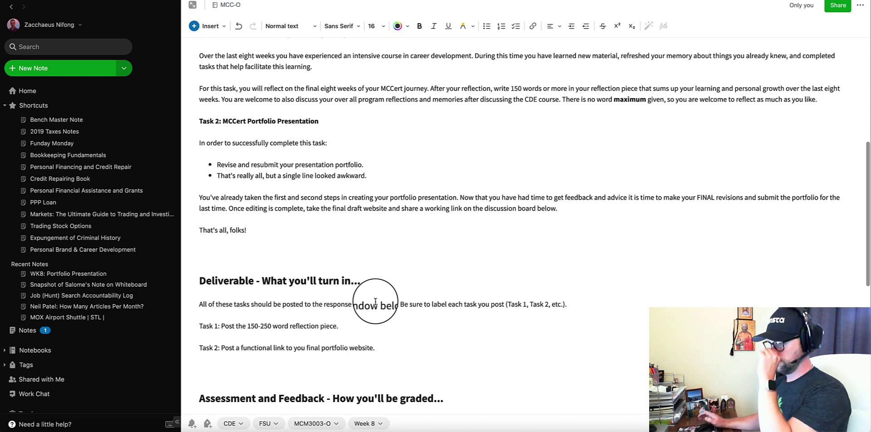
{"action": "scroll", "coordinate": [375, 301], "scroll_direction": "up", "scroll_amount": 5}
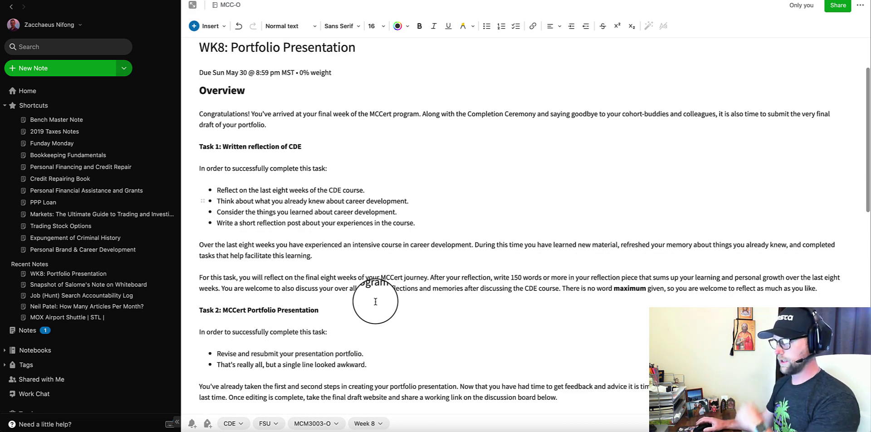
{"action": "left_click", "coordinate": [312, 144]}
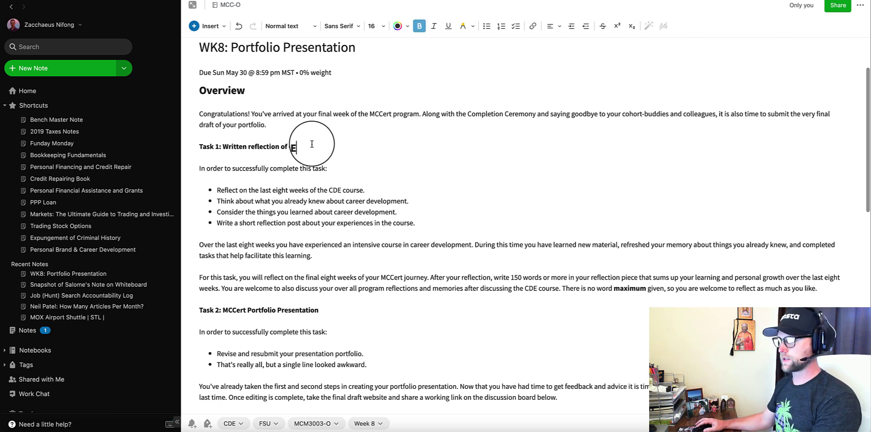
{"action": "left_click", "coordinate": [325, 313]}
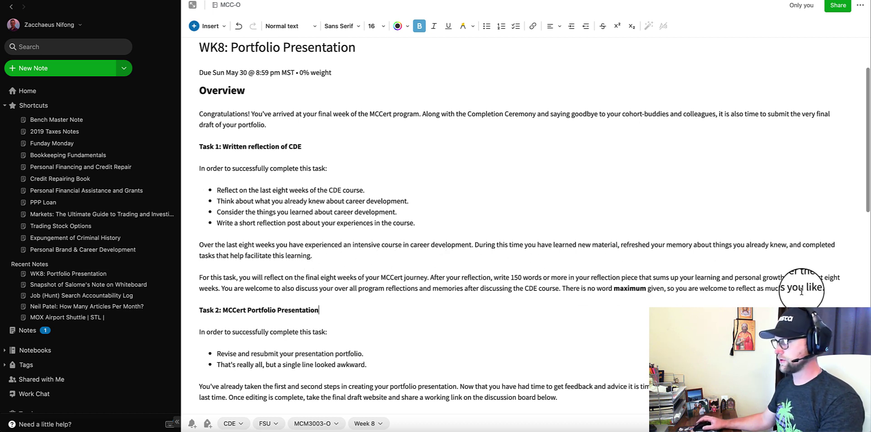
{"action": "left_click", "coordinate": [826, 291]}
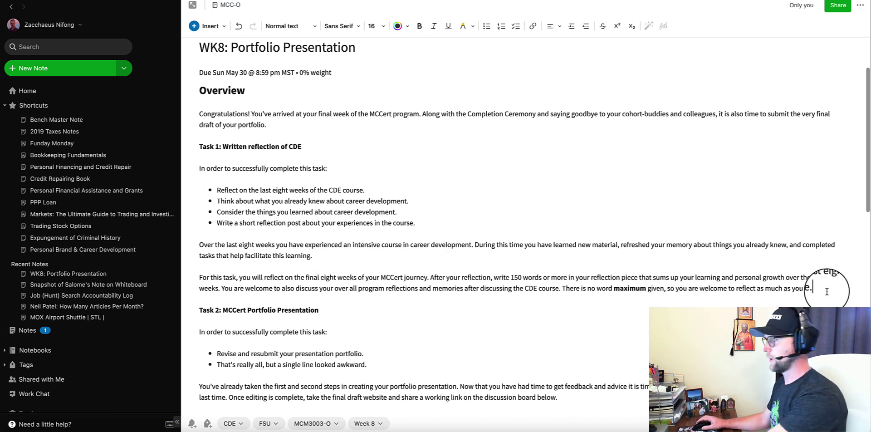
{"action": "key", "text": "Return"}
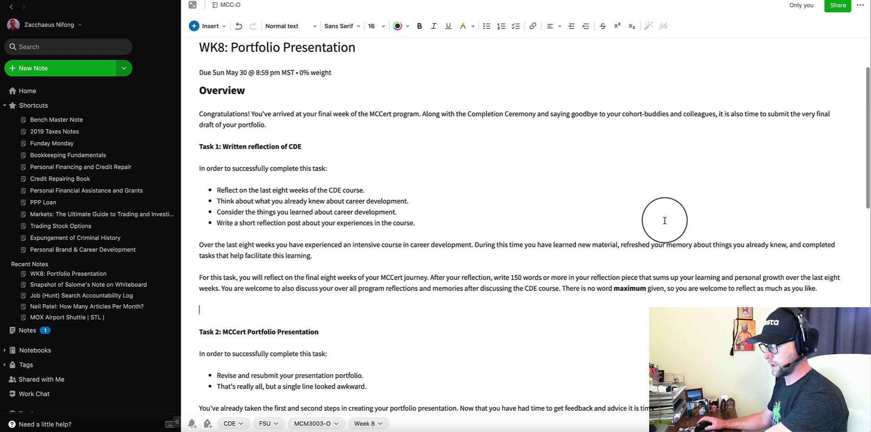
{"action": "left_click", "coordinate": [214, 27]}
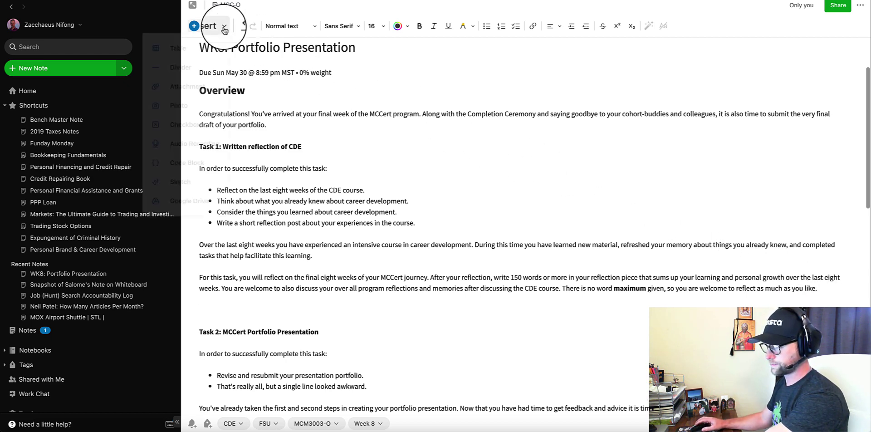
{"action": "left_click", "coordinate": [179, 71]}
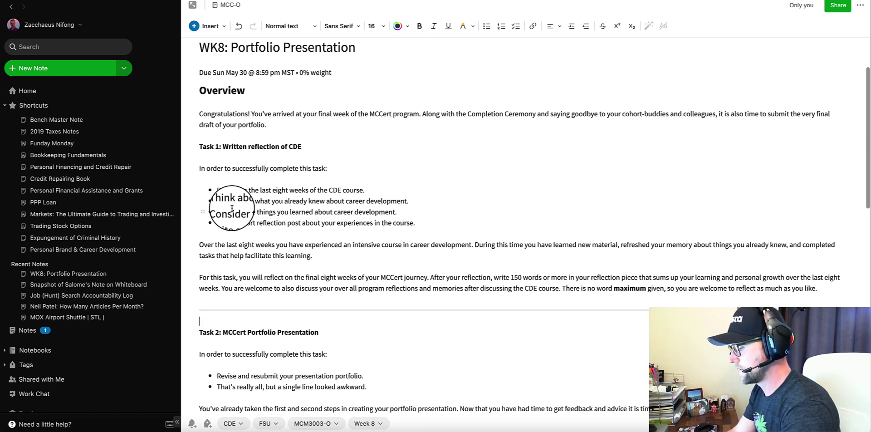
Step: Add the line "Course or Classwork" below the divider, followed by blank space before the Task 2 heading
{"action": "type", "text": "Course"}
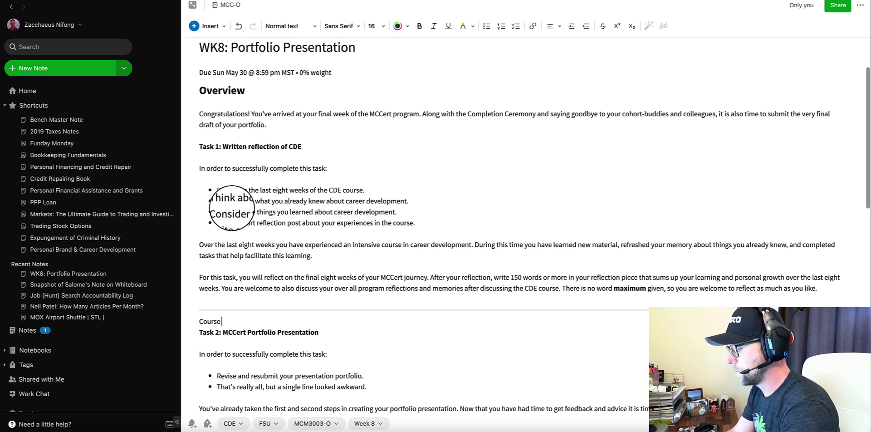
{"action": "type", "text": " or Classwork"}
{"action": "key", "text": "Return"}
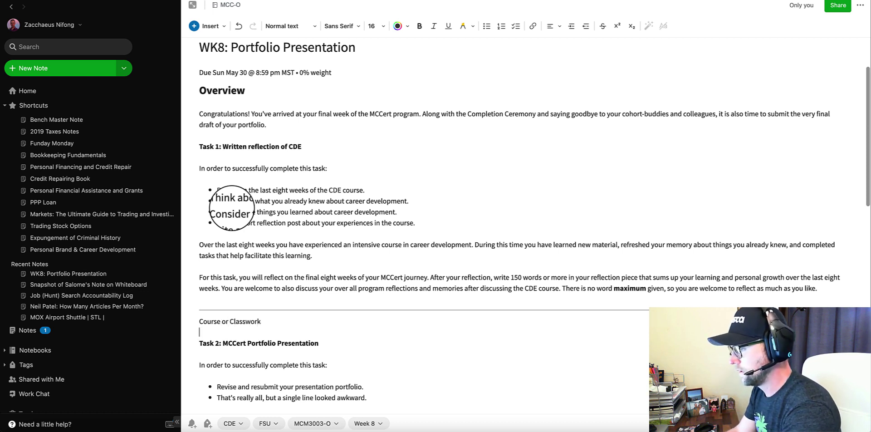
{"action": "key", "text": "Return"}
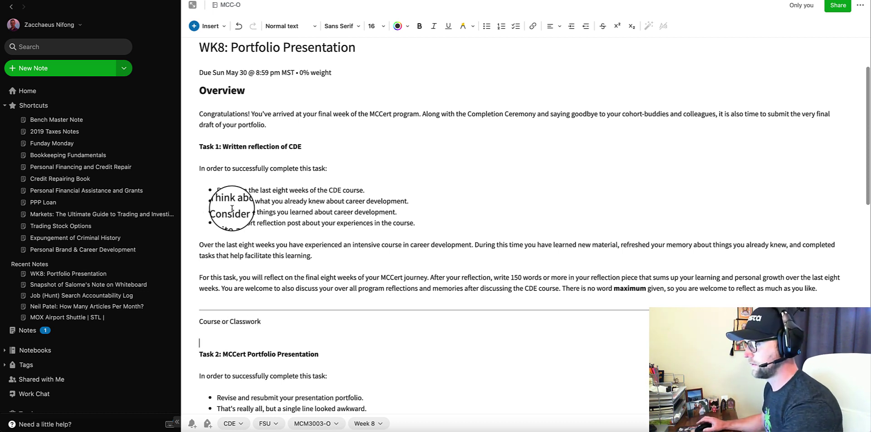
Step: Format "Course or Classwork" as a Large header and append the downward-curving arrow emoji to it
{"action": "left_click_drag", "start_coordinate": [263, 321], "coordinate": [199, 323]}
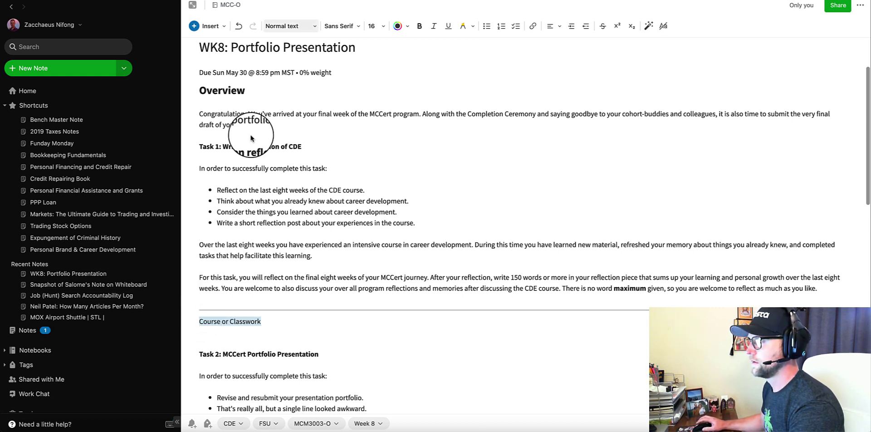
{"action": "left_click", "coordinate": [290, 26]}
{"action": "left_click", "coordinate": [300, 49]}
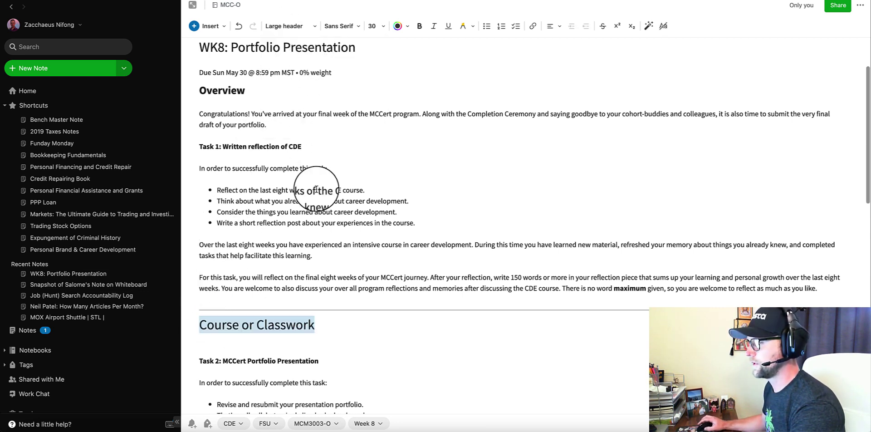
{"action": "left_click", "coordinate": [323, 322]}
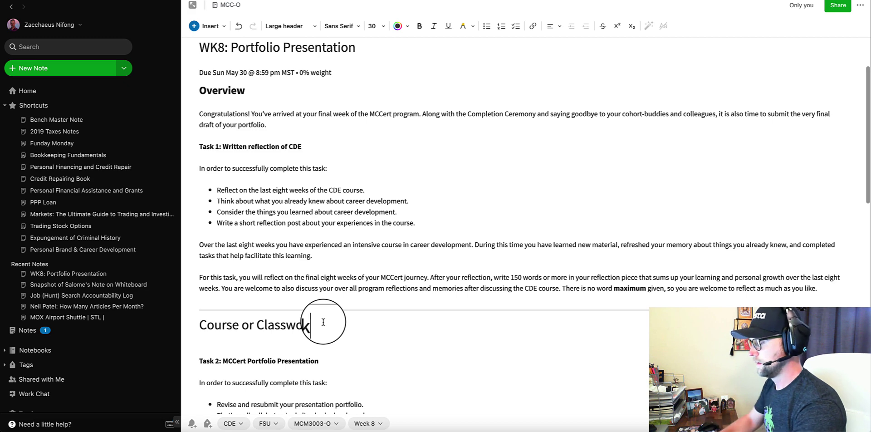
{"action": "key", "text": "ctrl+super+space"}
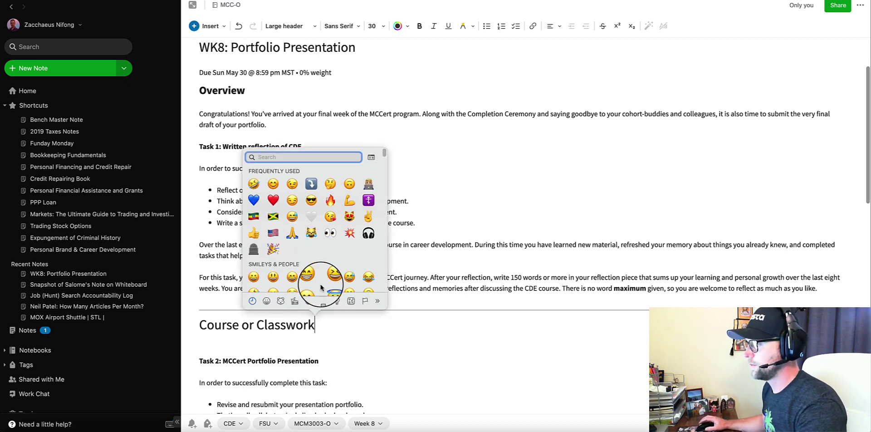
{"action": "left_click", "coordinate": [334, 329]}
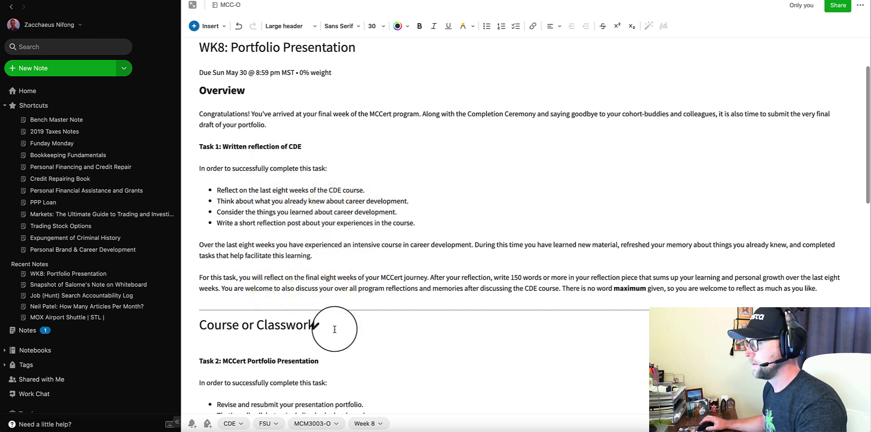
Step: Add the lines "Task 1" and "Type whatever." directly below the Course or Classwork heading
{"action": "key", "text": "Return"}
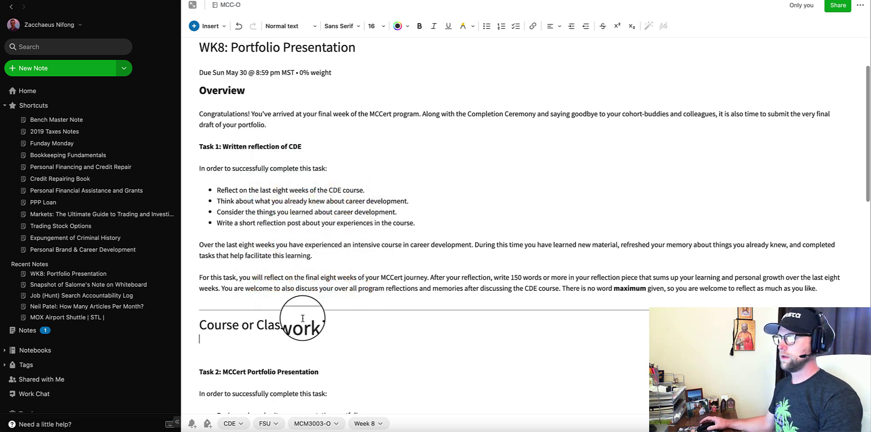
{"action": "type", "text": "Take"}
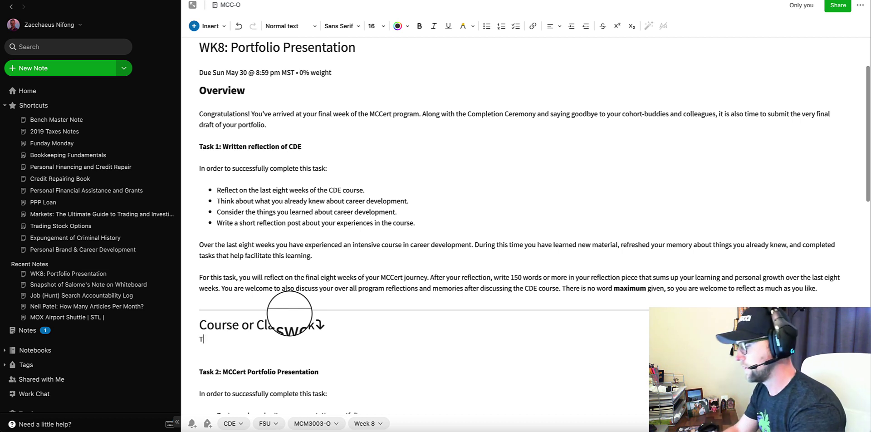
{"action": "key", "text": "BackSpace"}
{"action": "key", "text": "BackSpace"}
{"action": "key", "text": "BackSpace"}
{"action": "type", "text": "sk 1"}
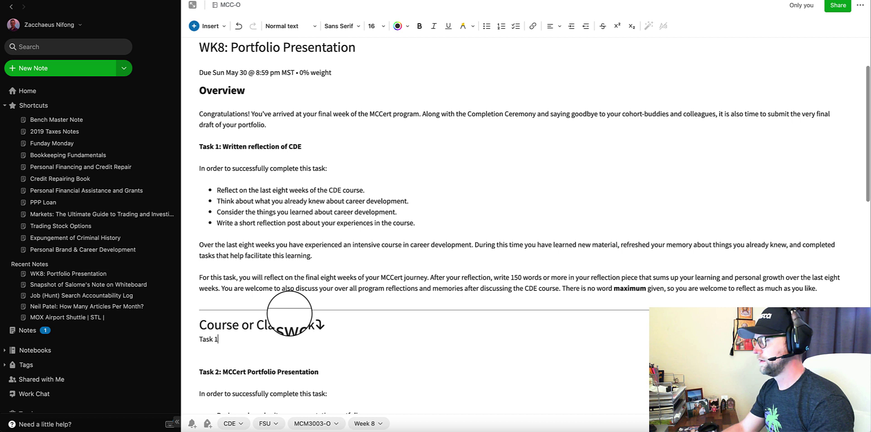
{"action": "key", "text": "Return"}
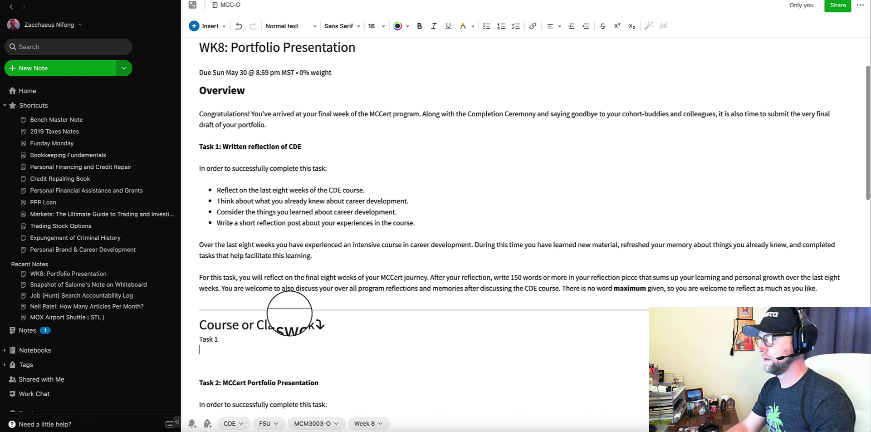
{"action": "type", "text": "Type wh"}
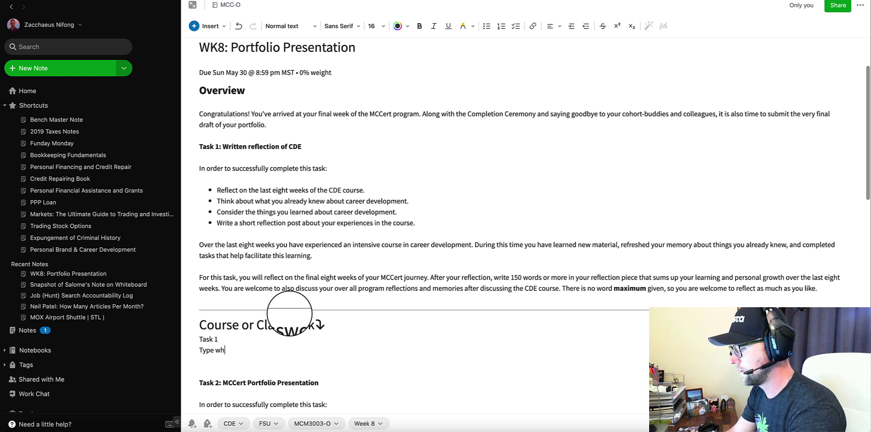
{"action": "type", "text": "atever."}
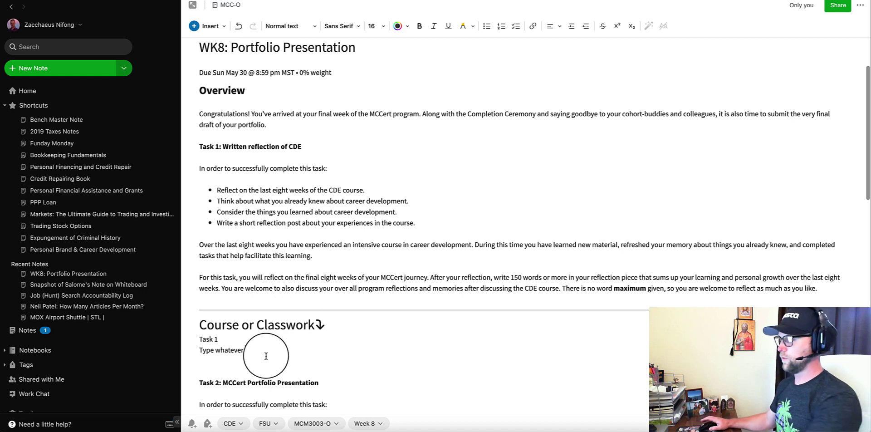
Step: Insert a divider below the "Type whatever." line, leaving a blank line between them
{"action": "key", "text": "Return"}
{"action": "key", "text": "Return"}
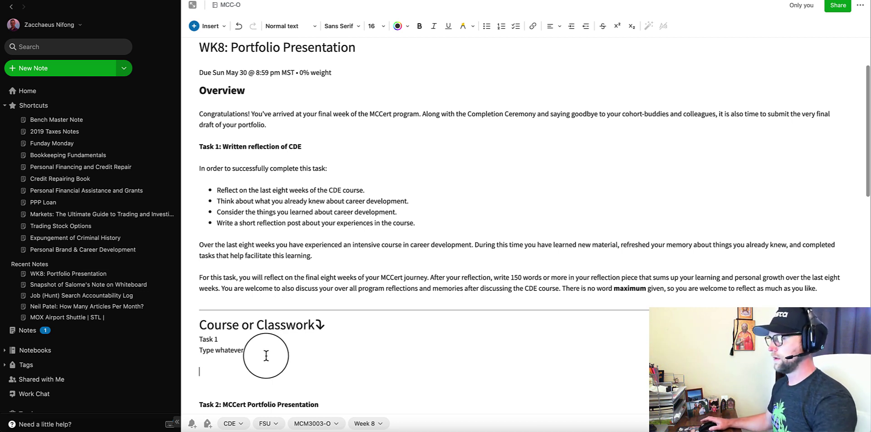
{"action": "left_click", "coordinate": [204, 26]}
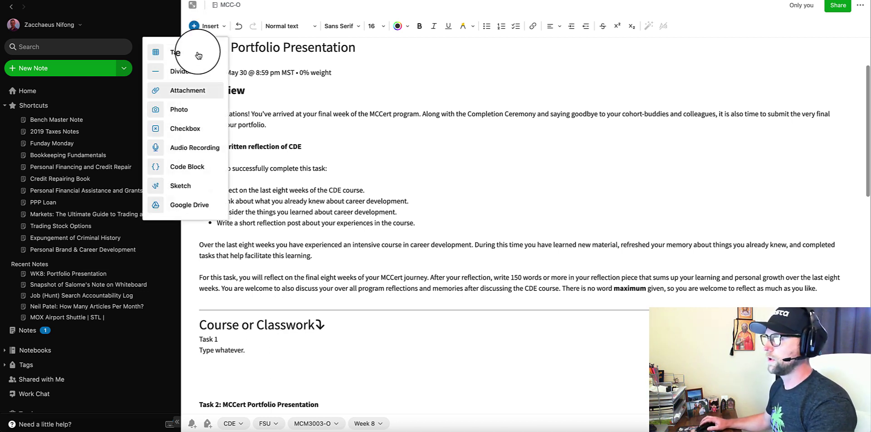
{"action": "left_click", "coordinate": [188, 72]}
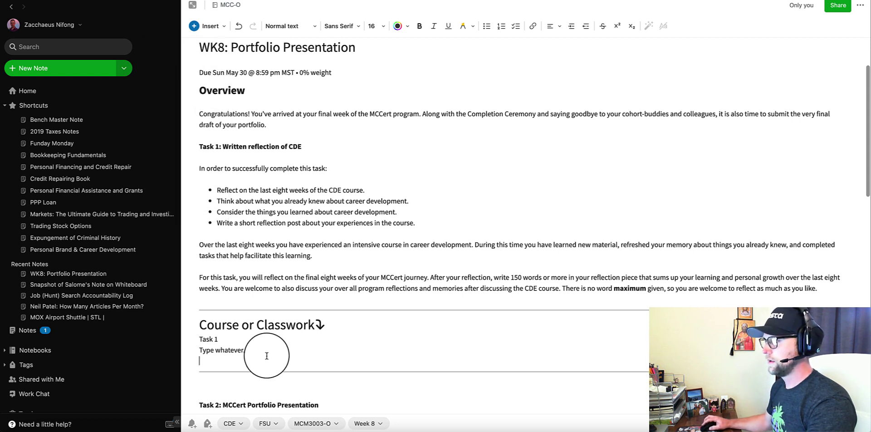
{"action": "left_click_drag", "start_coordinate": [262, 352], "coordinate": [199, 327]}
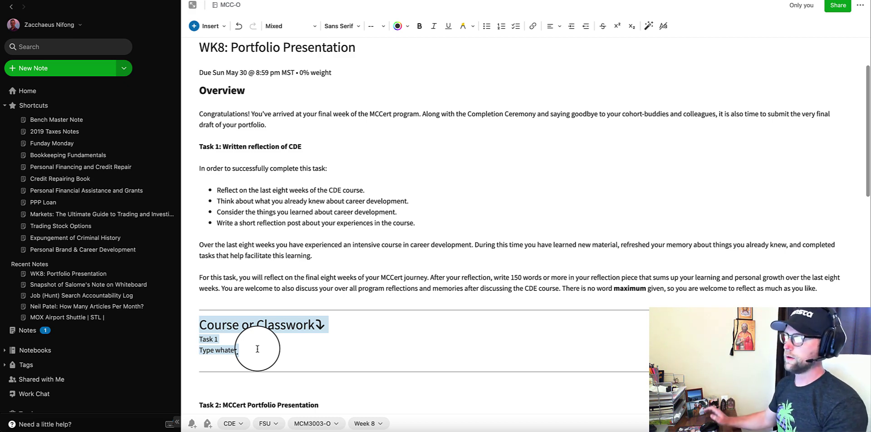
Step: Add blank lines above the Clip source line and enter "Task 1" directly below the note's title
{"action": "scroll", "coordinate": [257, 348], "scroll_direction": "up", "scroll_amount": 2}
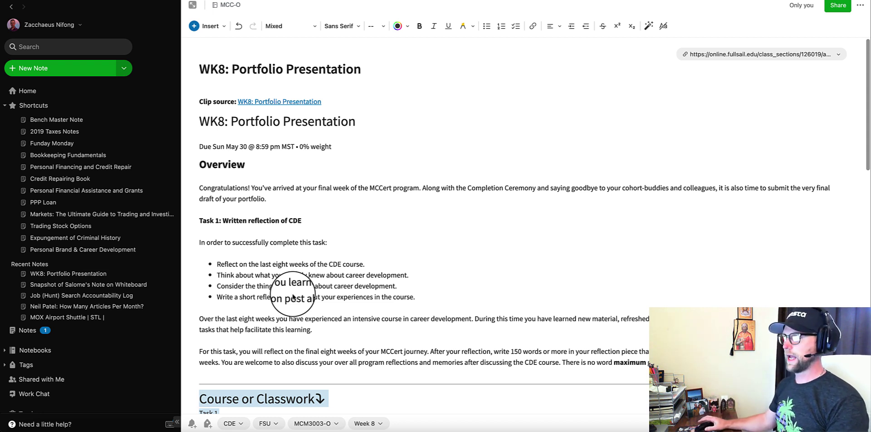
{"action": "left_click", "coordinate": [205, 101]}
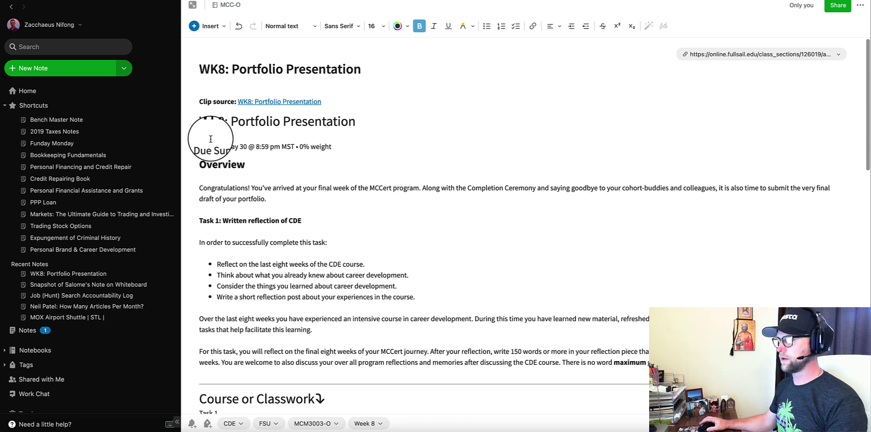
{"action": "key", "text": "Return"}
{"action": "key", "text": "Return"}
{"action": "key", "text": "Return"}
{"action": "key", "text": "Up"}
{"action": "key", "text": "Up"}
{"action": "key", "text": "Up"}
{"action": "key", "text": "Up"}
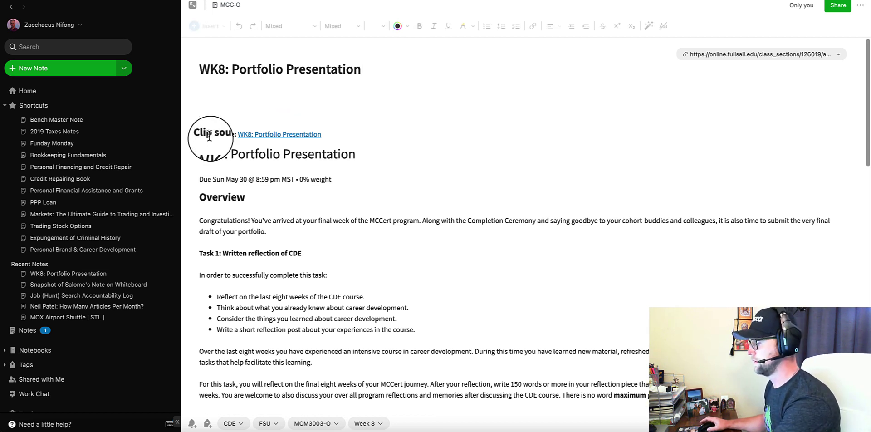
{"action": "type", "text": "Task"}
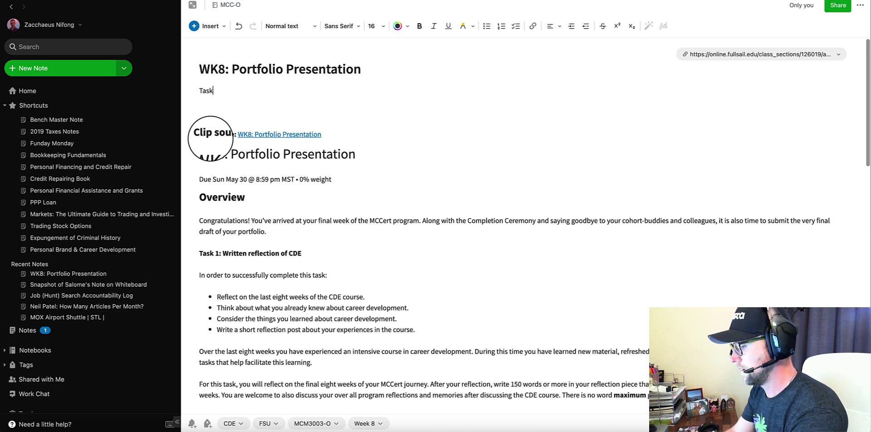
{"action": "type", "text": " 1"}
{"action": "key", "text": "Return"}
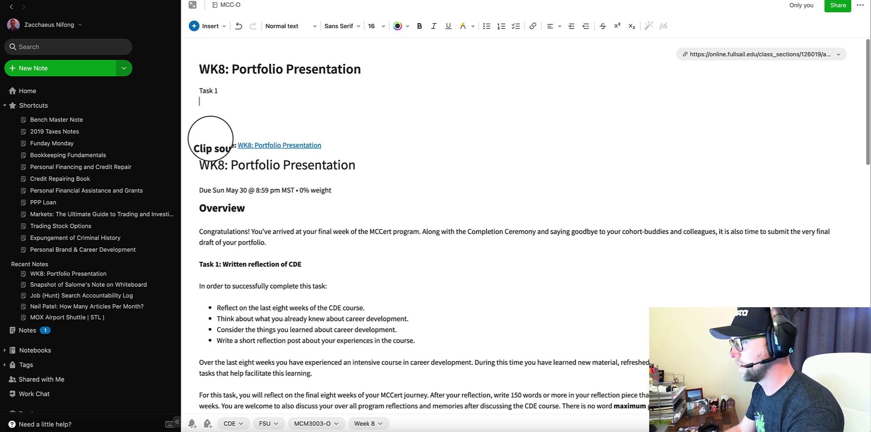
Step: Insert a divider between the new Task 1 line and Clip source, and remove the blank line below the divider
{"action": "scroll", "coordinate": [213, 141], "scroll_direction": "down", "scroll_amount": 3}
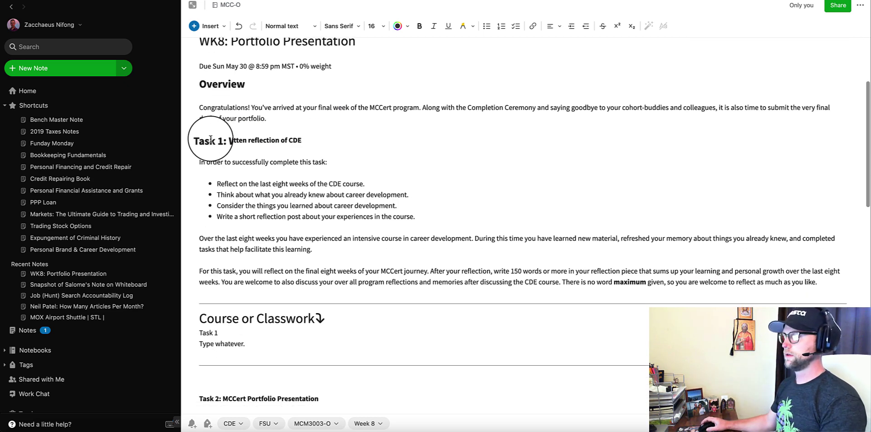
{"action": "left_click_drag", "start_coordinate": [245, 344], "coordinate": [200, 317]}
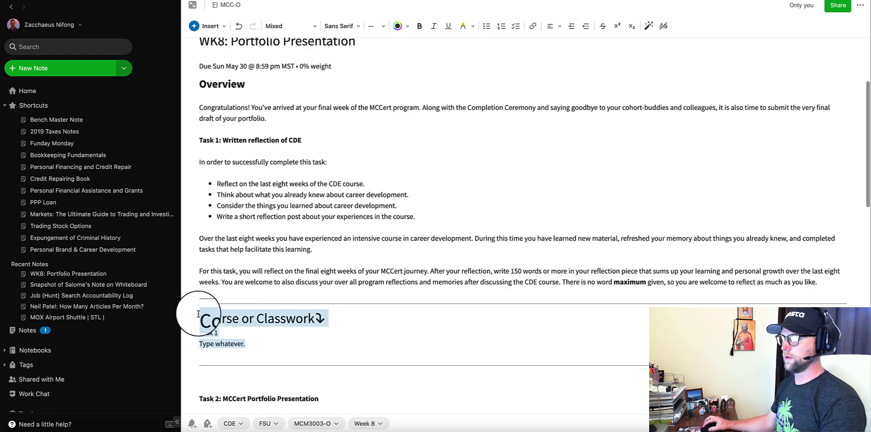
{"action": "scroll", "coordinate": [204, 237], "scroll_direction": "up", "scroll_amount": 3}
{"action": "left_click", "coordinate": [222, 95]}
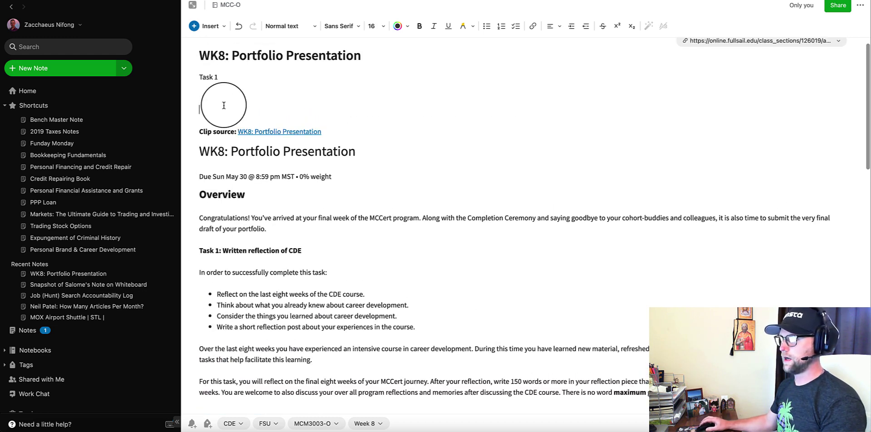
{"action": "left_click", "coordinate": [213, 27]}
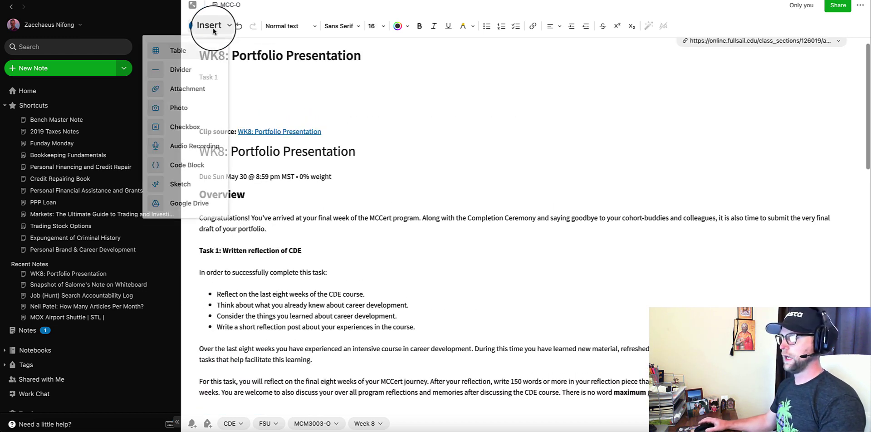
{"action": "left_click", "coordinate": [180, 69]}
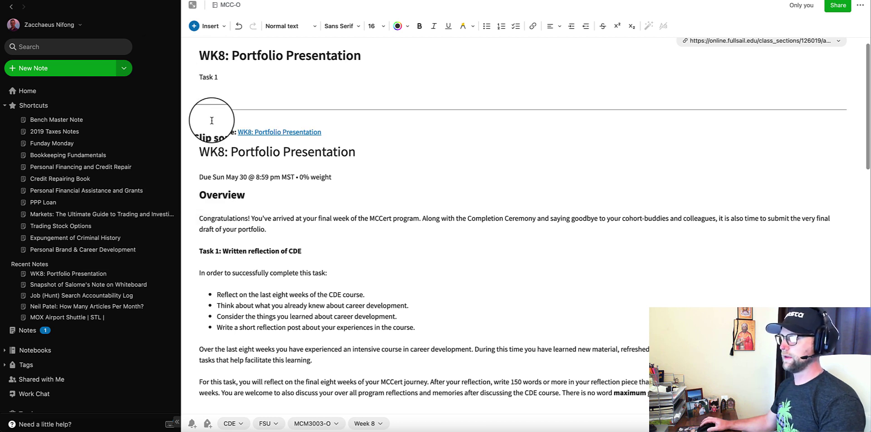
{"action": "left_click", "coordinate": [199, 132]}
{"action": "key", "text": "BackSpace"}
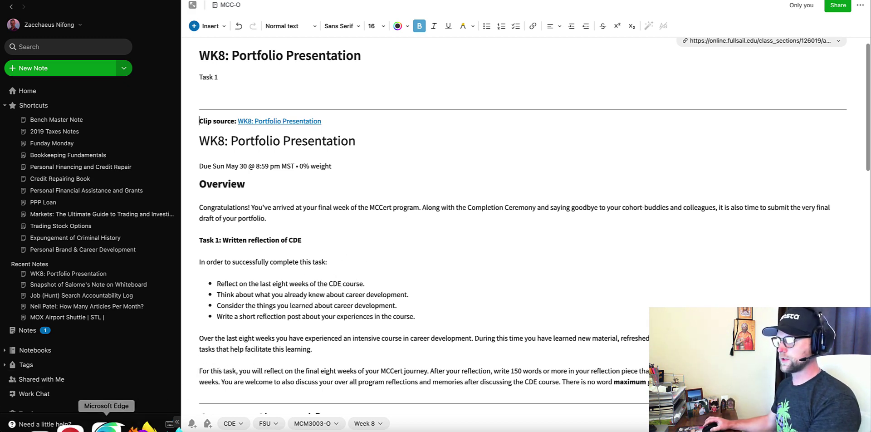
Step: Switch to Microsoft Edge and view the Completion response box on the WK8: Portfolio Presentation page
{"action": "left_click", "coordinate": [108, 425]}
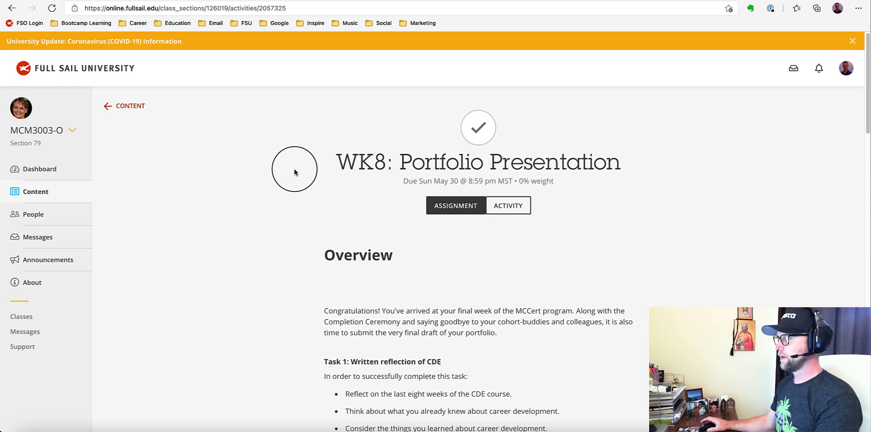
{"action": "scroll", "coordinate": [297, 259], "scroll_direction": "down", "scroll_amount": 1}
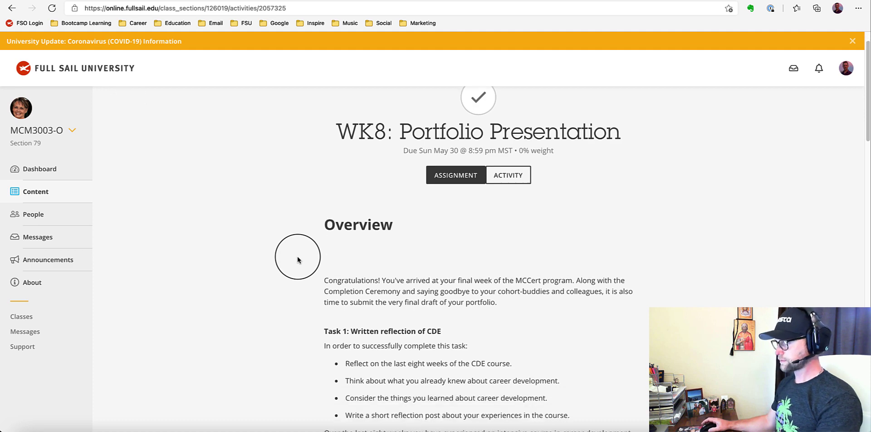
{"action": "scroll", "coordinate": [298, 258], "scroll_direction": "down", "scroll_amount": 15}
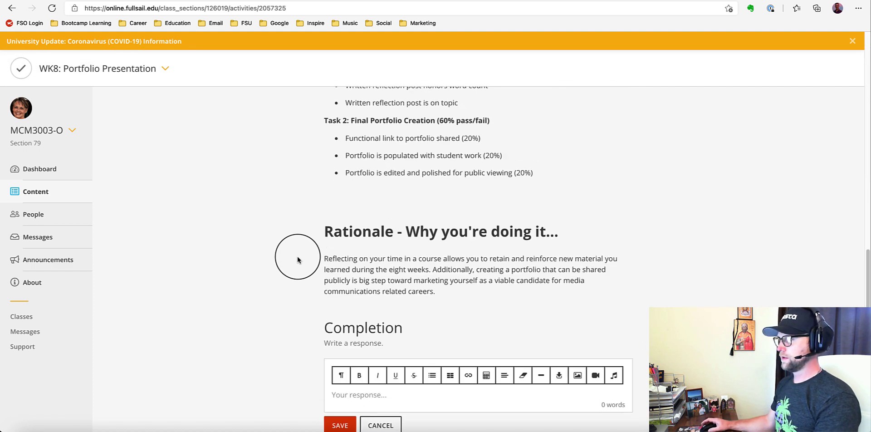
{"action": "scroll", "coordinate": [297, 259], "scroll_direction": "down", "scroll_amount": 5}
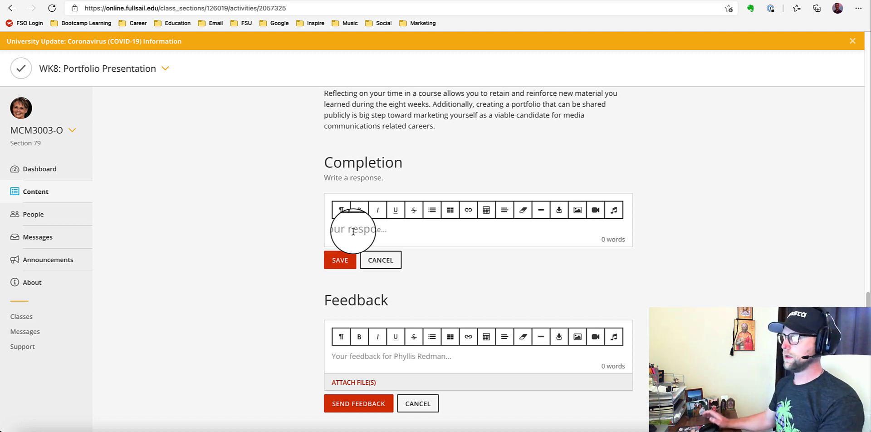
Step: Switch back to Evernote and add "Task 2" below the Task 1 line under the title, with one blank line between them
{"action": "left_click", "coordinate": [355, 429]}
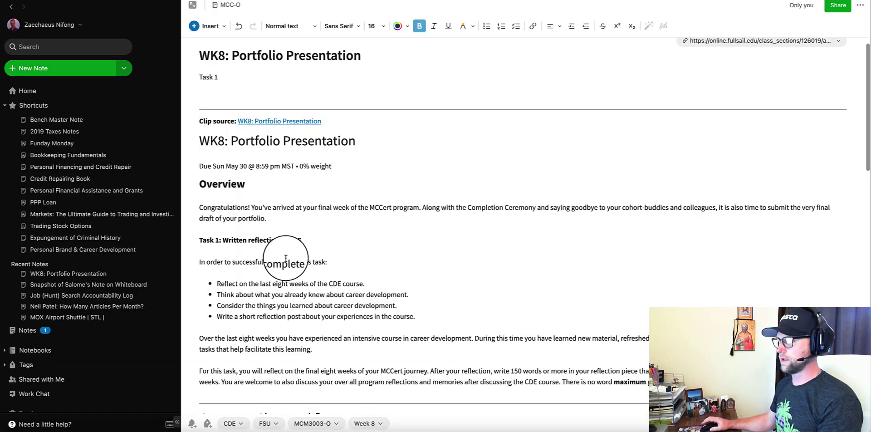
{"action": "key", "text": "Return"}
{"action": "key", "text": "Return"}
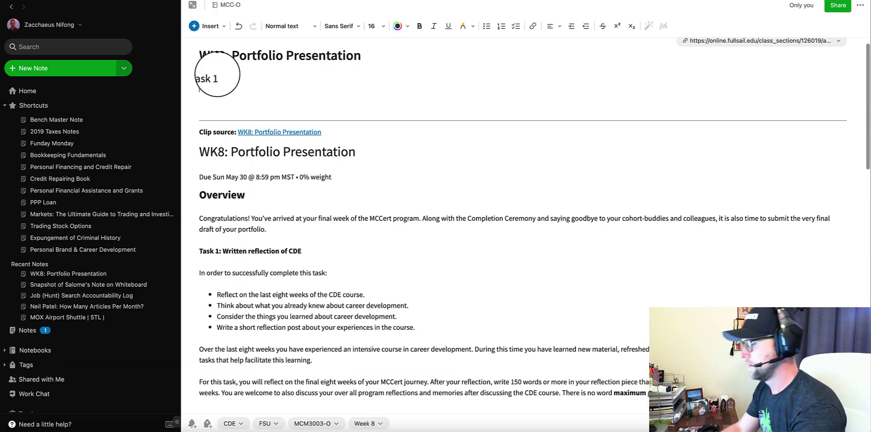
{"action": "type", "text": "Task 1"}
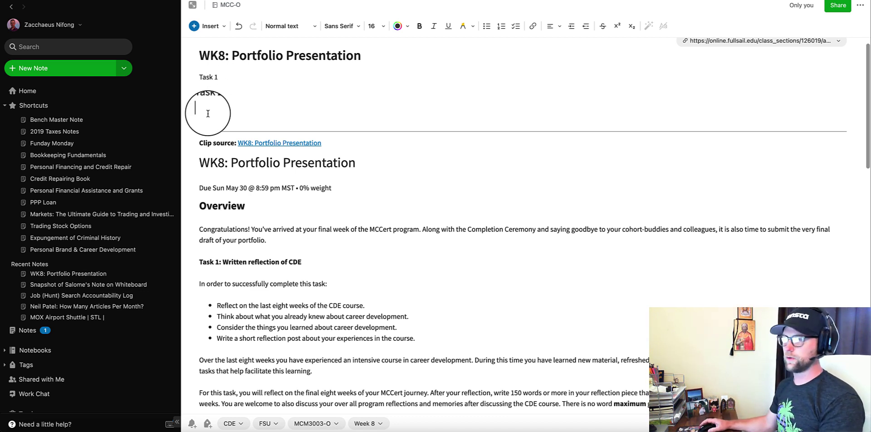
{"action": "left_click", "coordinate": [230, 103]}
{"action": "key", "text": "BackSpace"}
{"action": "type", "text": "2"}
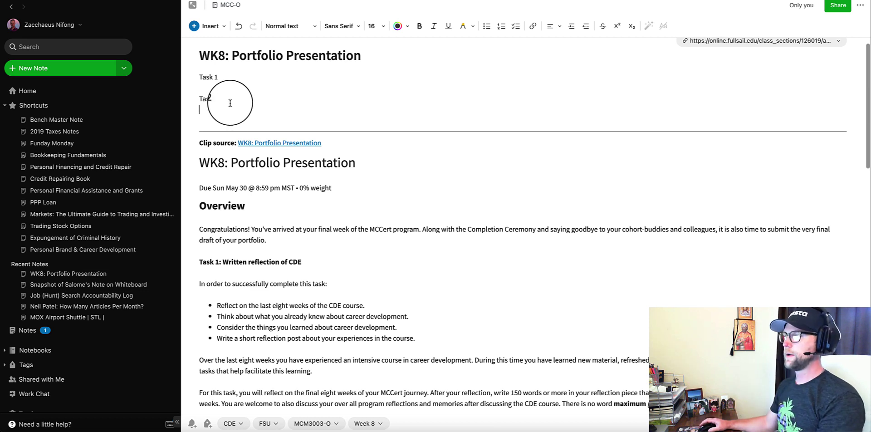
{"action": "left_click_drag", "start_coordinate": [230, 103], "coordinate": [198, 78]}
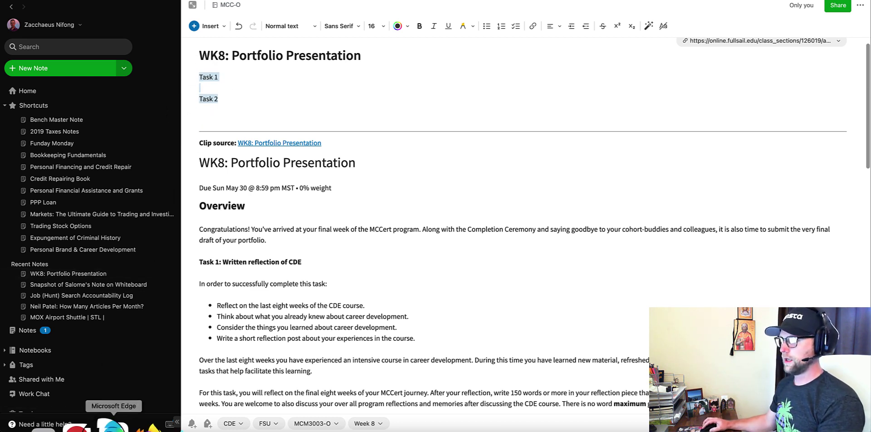
Step: Switch to Microsoft Edge and open the course's Content list, confirming that the assignment page may be left
{"action": "left_click", "coordinate": [114, 428]}
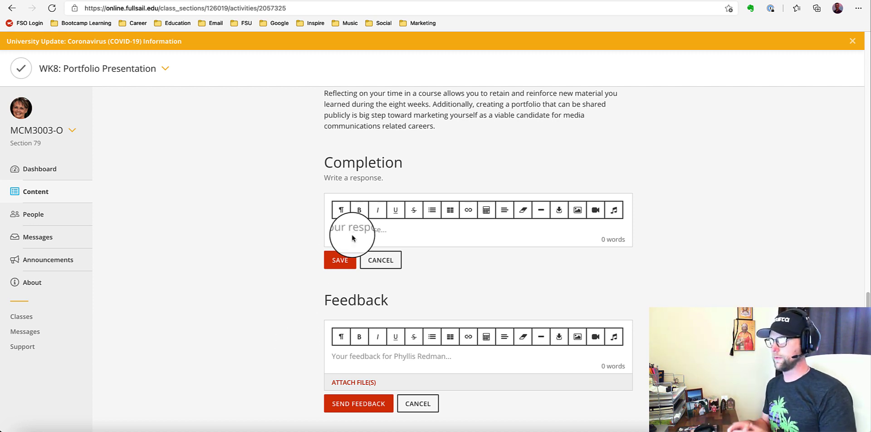
{"action": "scroll", "coordinate": [295, 311], "scroll_direction": "down", "scroll_amount": 1}
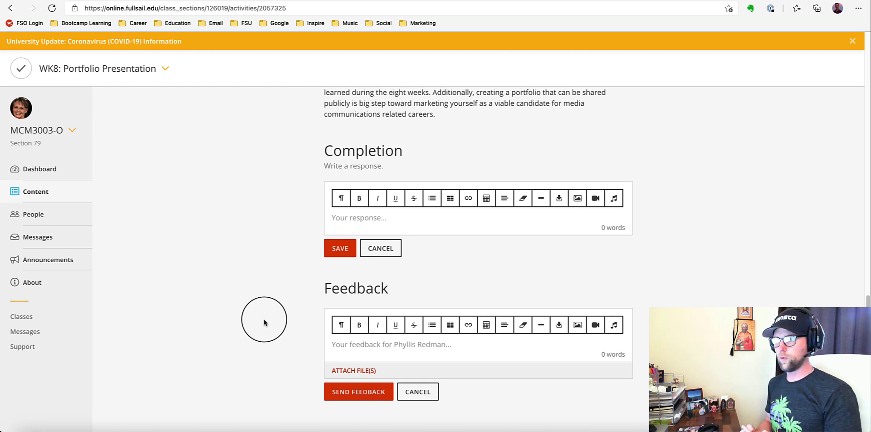
{"action": "scroll", "coordinate": [264, 323], "scroll_direction": "down", "scroll_amount": 1}
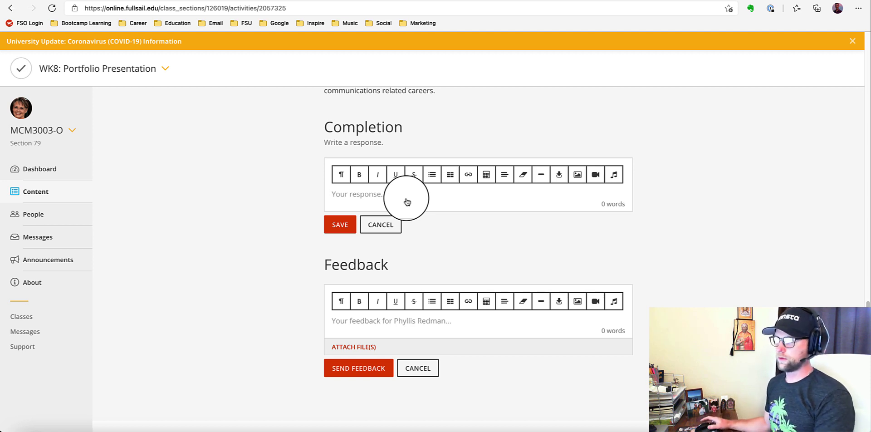
{"action": "left_click", "coordinate": [39, 192]}
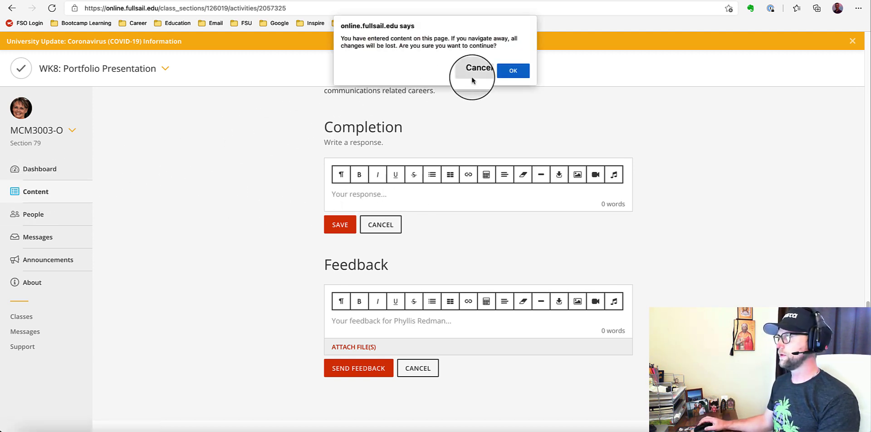
{"action": "left_click", "coordinate": [510, 71]}
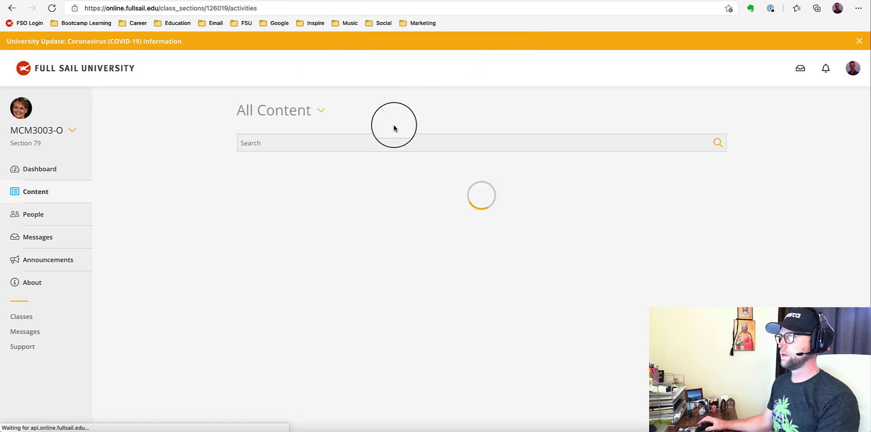
Step: Open the WK6: Populating the Personal Portfolio assignment and expand the completed response in its Completion section
{"action": "scroll", "coordinate": [210, 214], "scroll_direction": "down", "scroll_amount": 8}
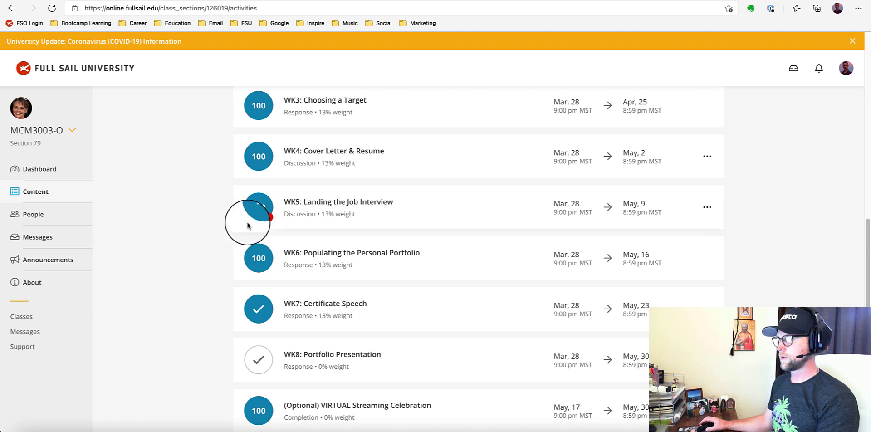
{"action": "left_click", "coordinate": [347, 256]}
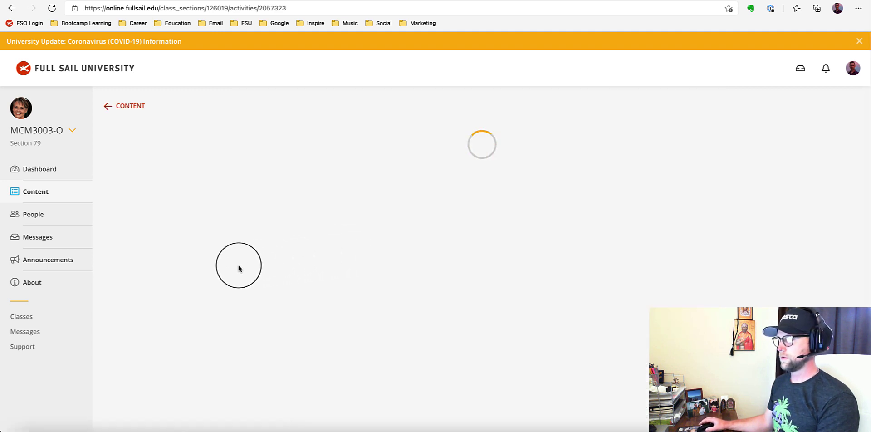
{"action": "scroll", "coordinate": [238, 268], "scroll_direction": "down", "scroll_amount": 10}
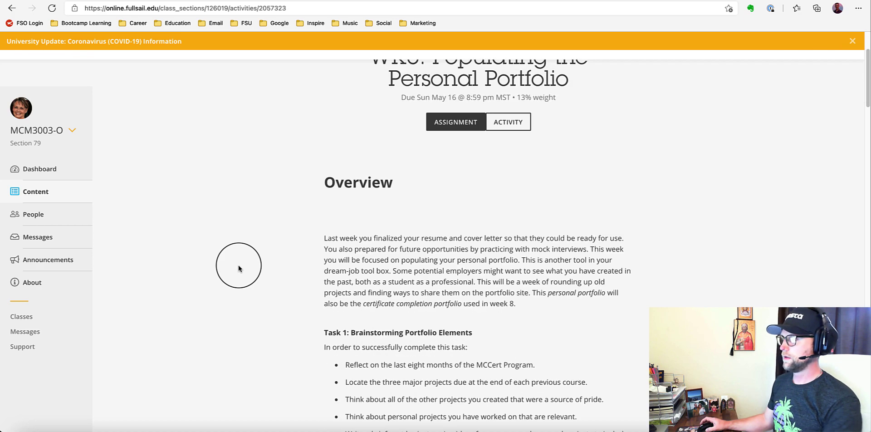
{"action": "scroll", "coordinate": [238, 268], "scroll_direction": "down", "scroll_amount": 15}
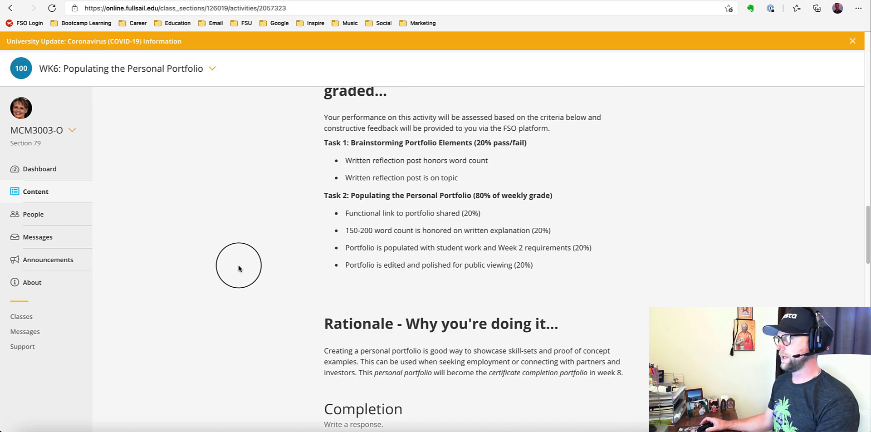
{"action": "scroll", "coordinate": [239, 269], "scroll_direction": "down", "scroll_amount": 2}
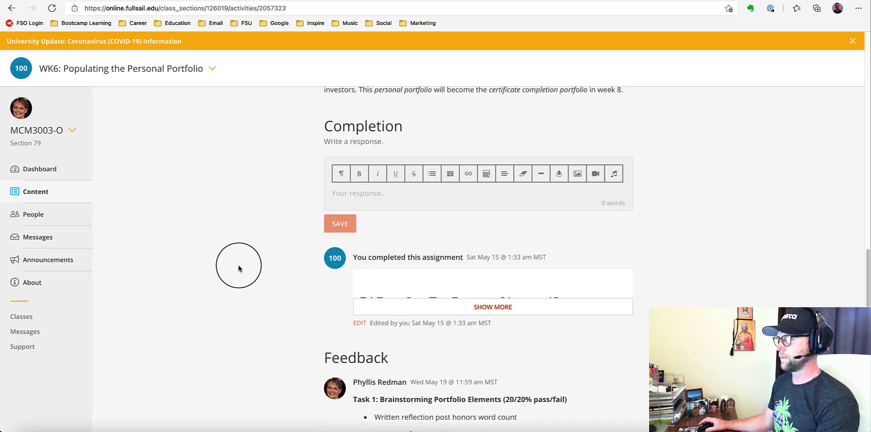
{"action": "scroll", "coordinate": [239, 269], "scroll_direction": "down", "scroll_amount": 1}
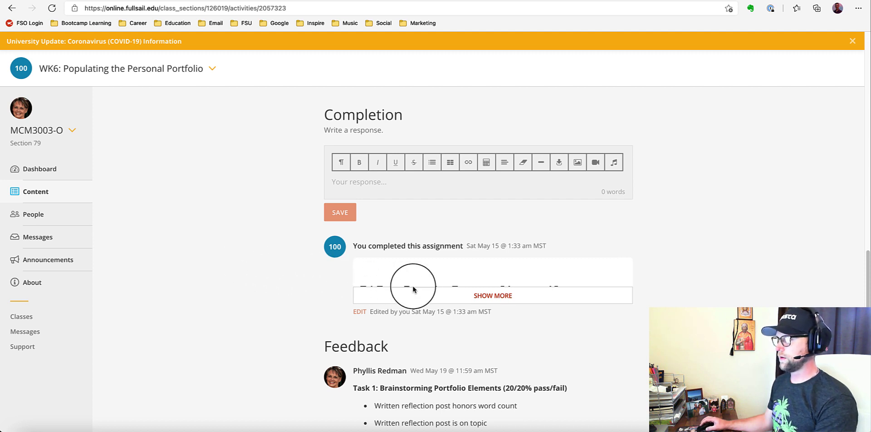
{"action": "left_click", "coordinate": [496, 297]}
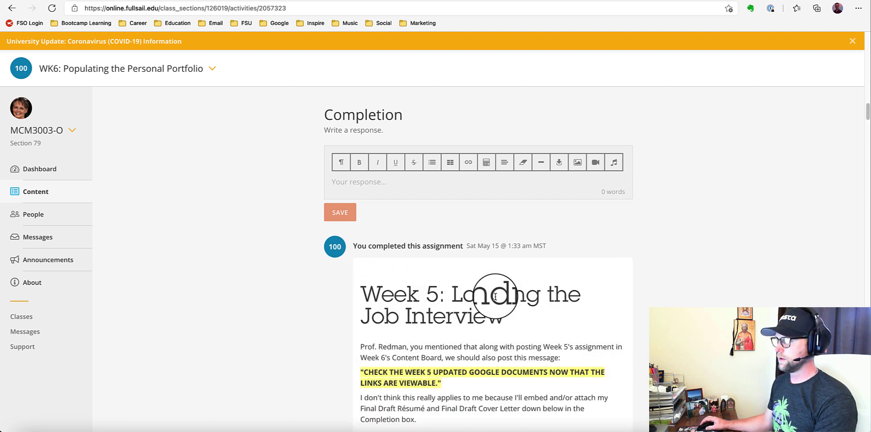
Step: Read through the expanded WK6 submission, from the Week 5 cover letter and résumé tasks to the end-of-week line above Feedback
{"action": "scroll", "coordinate": [290, 291], "scroll_direction": "down", "scroll_amount": 3}
{"action": "scroll", "coordinate": [290, 291], "scroll_direction": "down", "scroll_amount": 1}
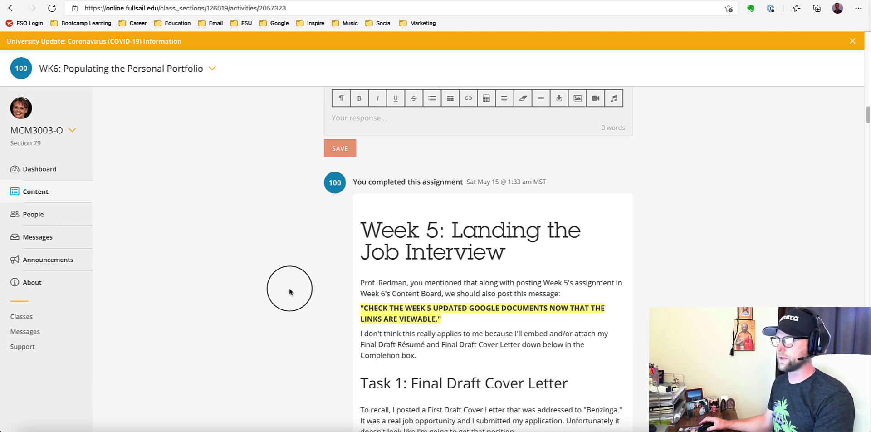
{"action": "scroll", "coordinate": [351, 295], "scroll_direction": "down", "scroll_amount": 15}
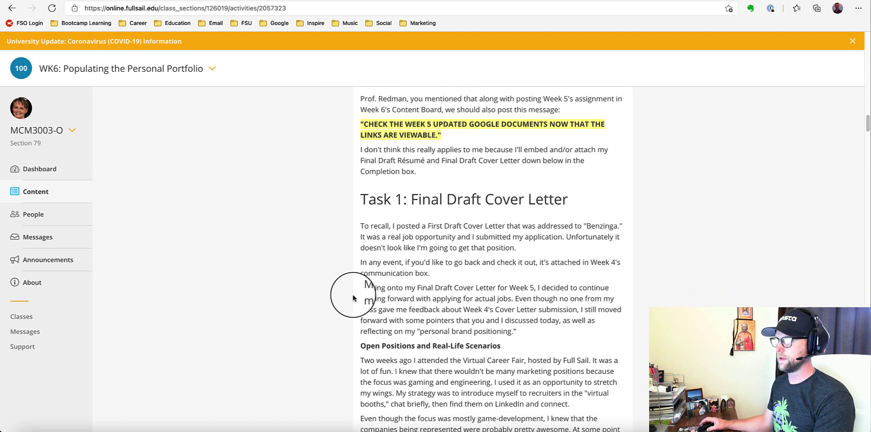
{"action": "scroll", "coordinate": [353, 297], "scroll_direction": "down", "scroll_amount": 20}
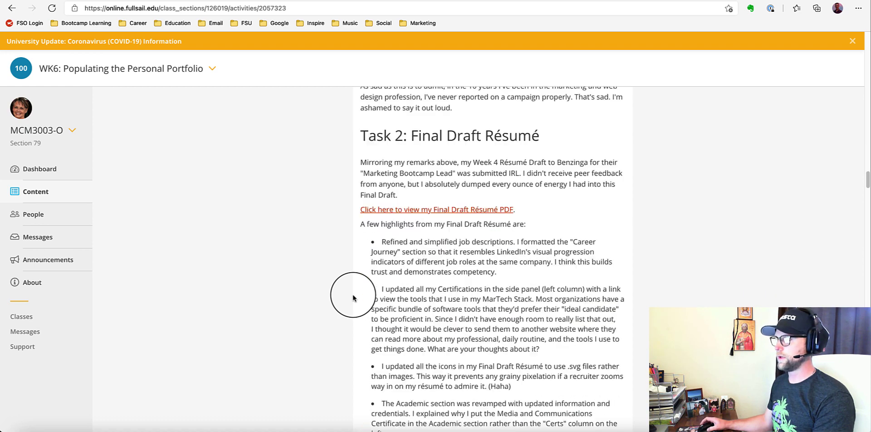
{"action": "scroll", "coordinate": [353, 298], "scroll_direction": "down", "scroll_amount": 20}
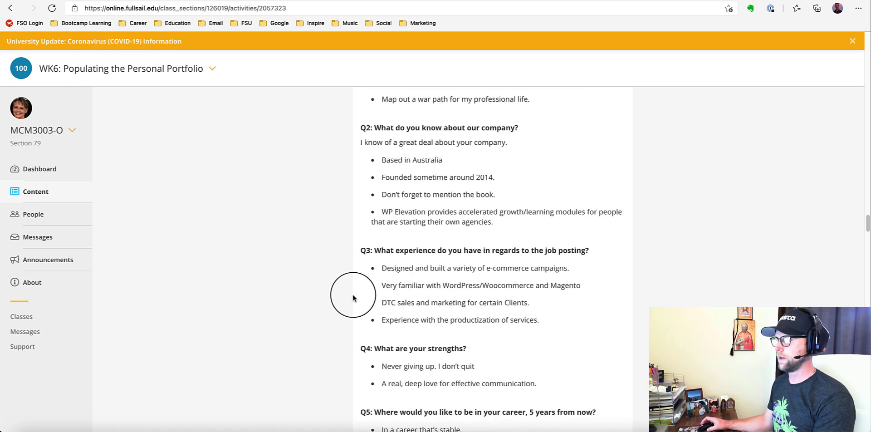
{"action": "scroll", "coordinate": [353, 297], "scroll_direction": "down", "scroll_amount": 3}
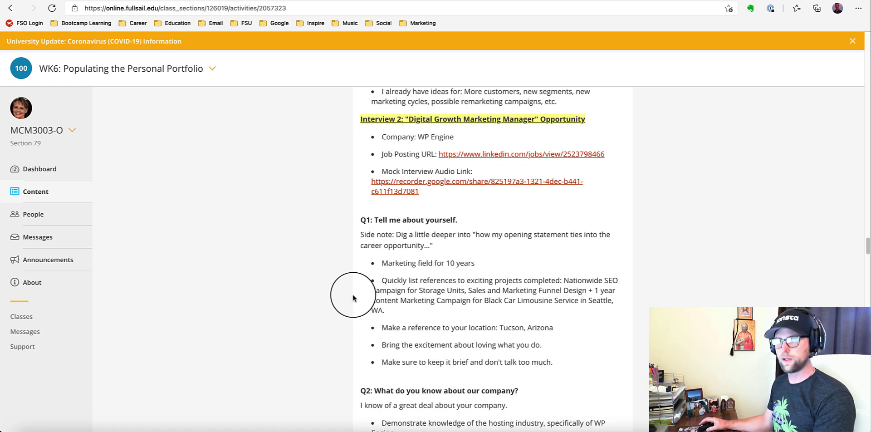
{"action": "scroll", "coordinate": [352, 297], "scroll_direction": "down", "scroll_amount": 1}
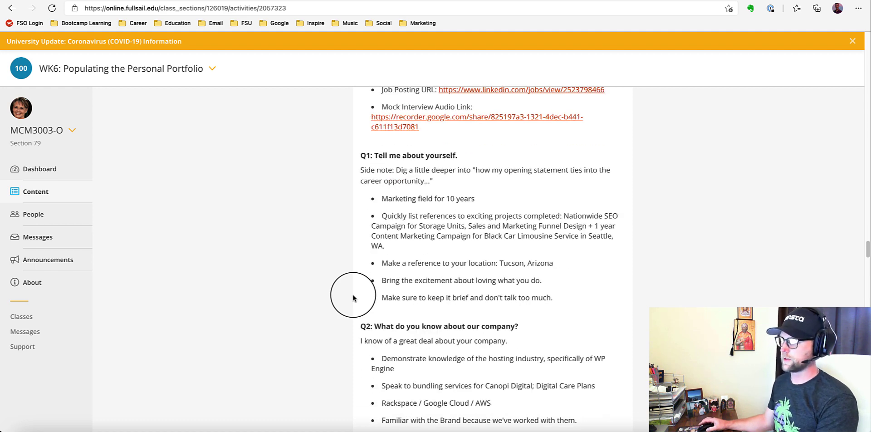
{"action": "scroll", "coordinate": [353, 297], "scroll_direction": "down", "scroll_amount": 12}
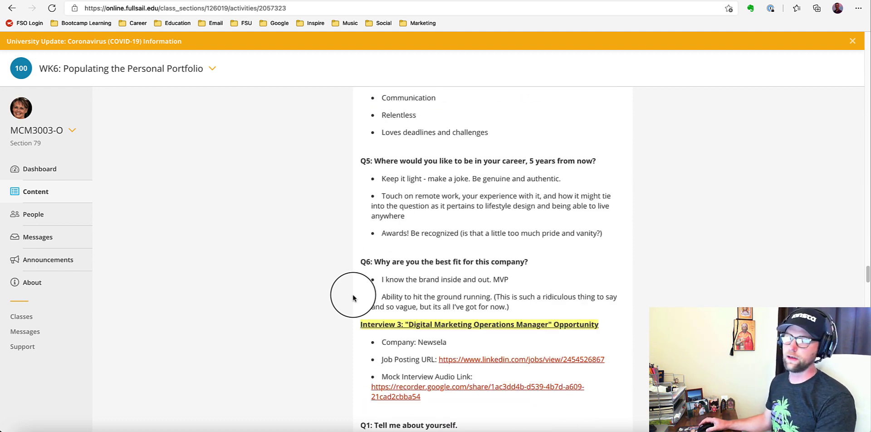
{"action": "scroll", "coordinate": [353, 297], "scroll_direction": "down", "scroll_amount": 2}
{"action": "scroll", "coordinate": [353, 298], "scroll_direction": "down", "scroll_amount": 5}
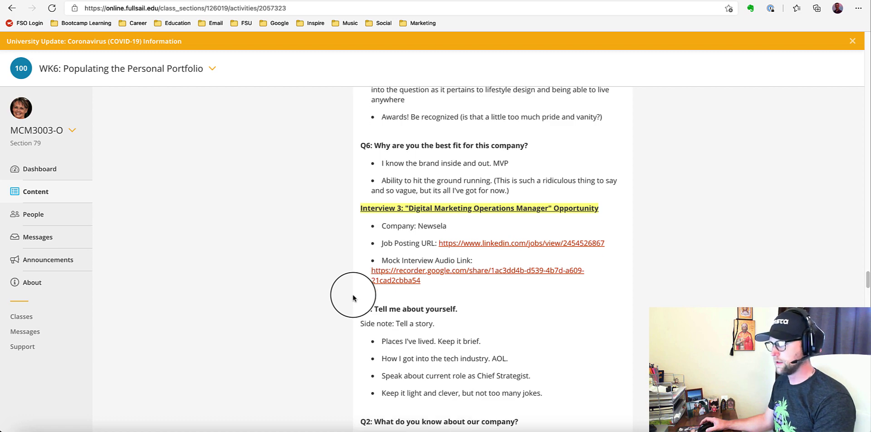
{"action": "scroll", "coordinate": [353, 297], "scroll_direction": "down", "scroll_amount": 10}
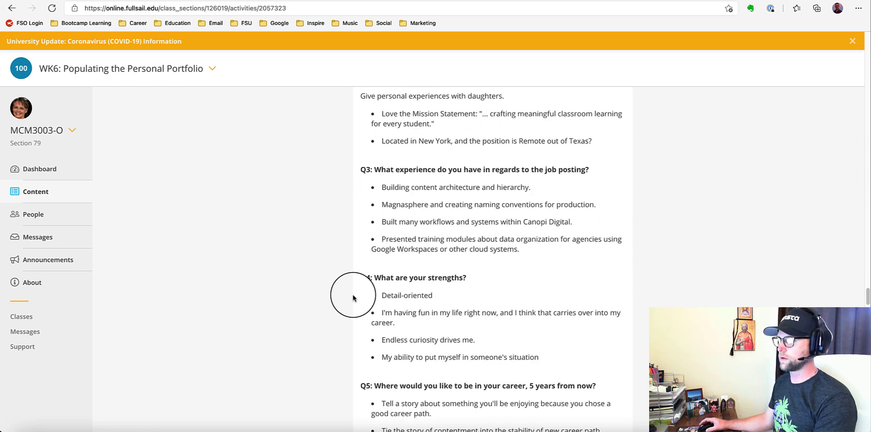
{"action": "scroll", "coordinate": [353, 297], "scroll_direction": "down", "scroll_amount": 15}
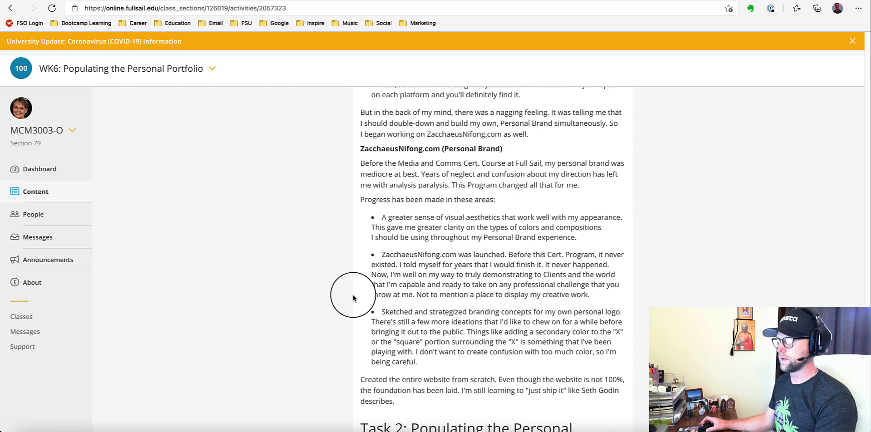
{"action": "scroll", "coordinate": [353, 298], "scroll_direction": "down", "scroll_amount": 2}
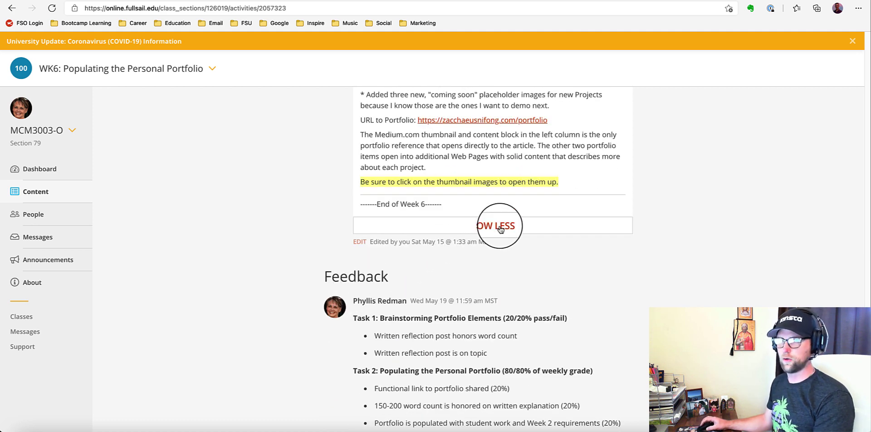
Step: Go back to the WK8: Portfolio Presentation page and bring its Completion and Feedback boxes into view
{"action": "left_click", "coordinate": [11, 8]}
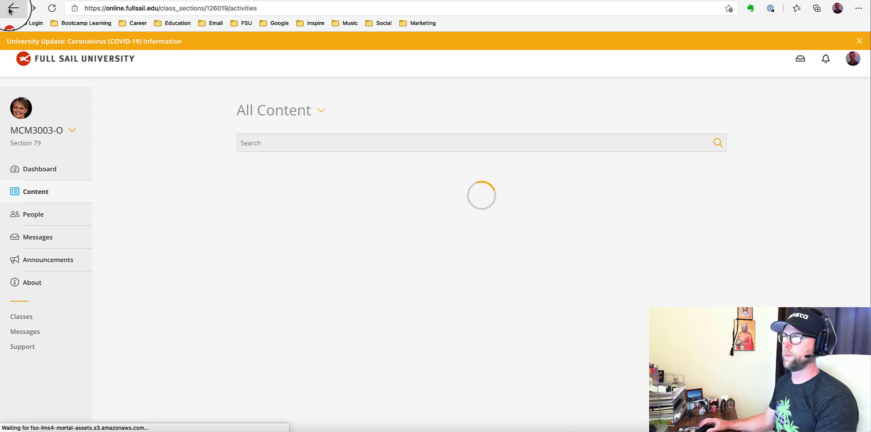
{"action": "left_click", "coordinate": [11, 9]}
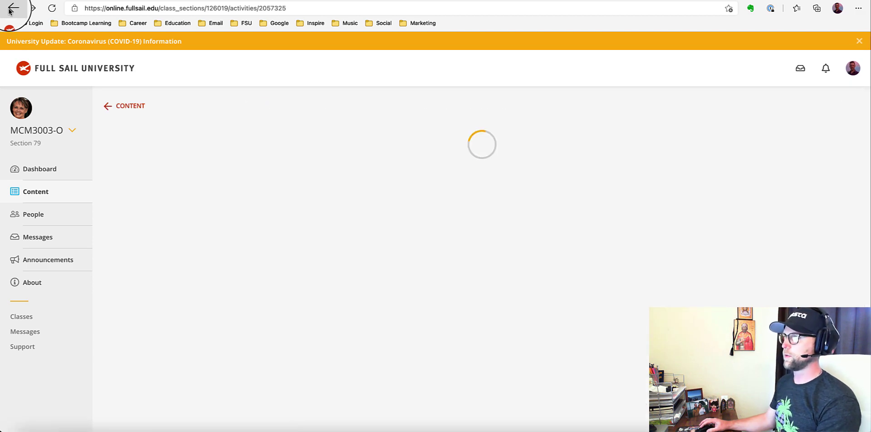
{"action": "scroll", "coordinate": [235, 236], "scroll_direction": "down", "scroll_amount": 12}
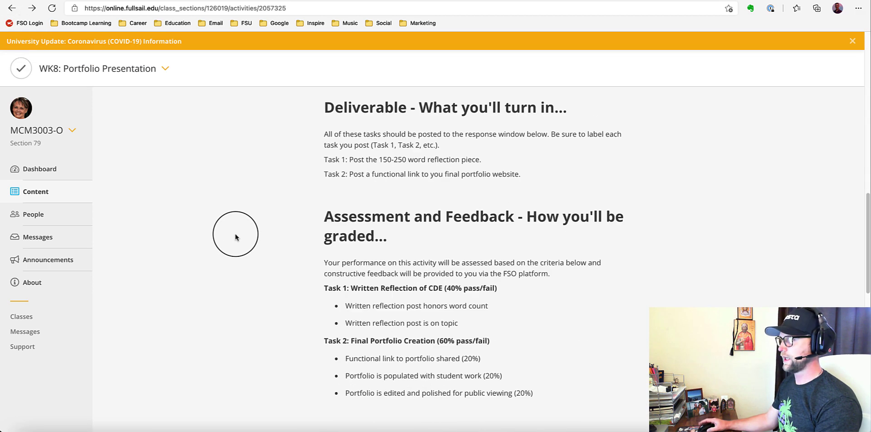
{"action": "scroll", "coordinate": [236, 237], "scroll_direction": "down", "scroll_amount": 8}
{"action": "scroll", "coordinate": [236, 236], "scroll_direction": "up", "scroll_amount": 2}
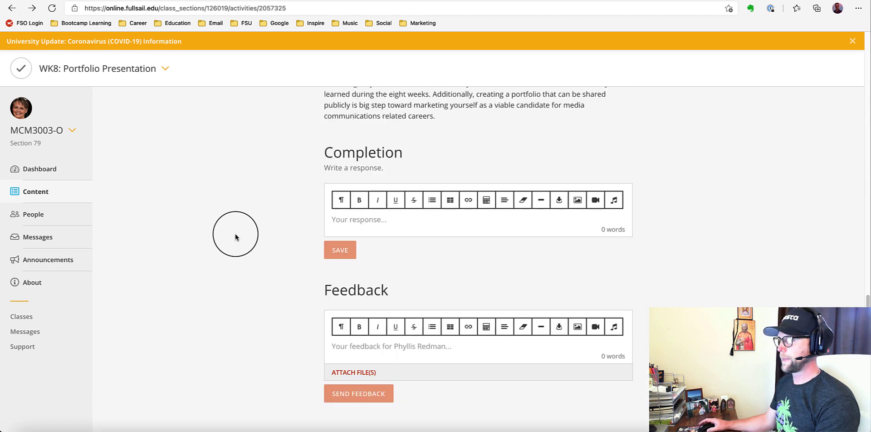
{"action": "left_click", "coordinate": [352, 346]}
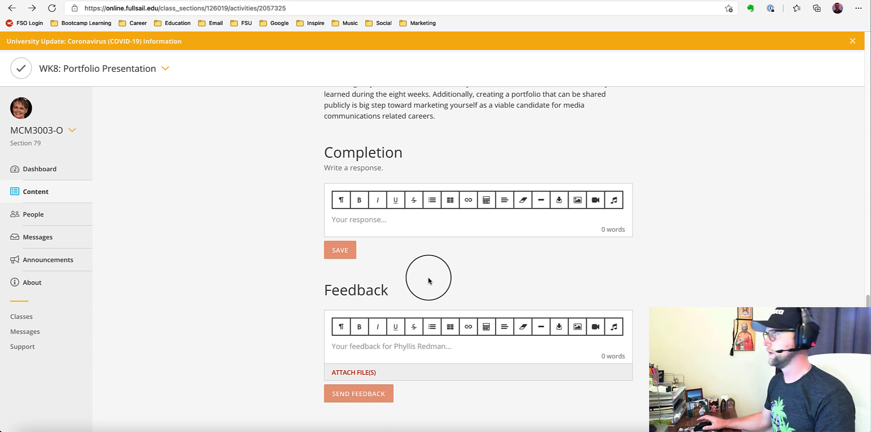
{"action": "left_click", "coordinate": [750, 7]}
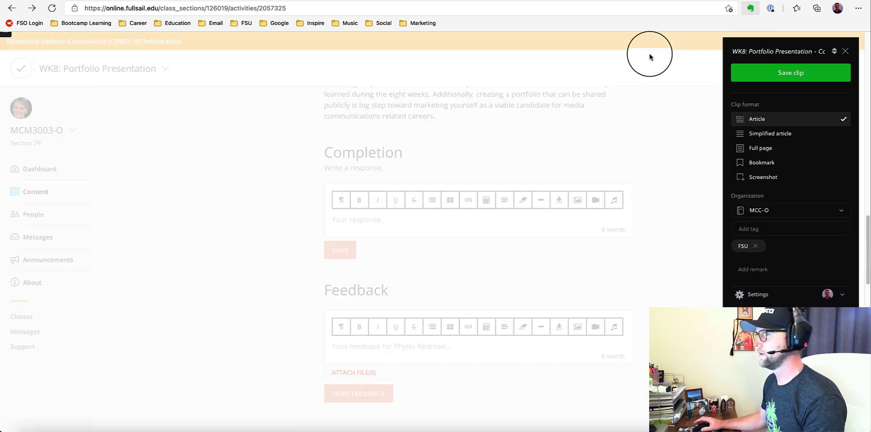
{"action": "scroll", "coordinate": [367, 168], "scroll_direction": "up", "scroll_amount": 3}
{"action": "scroll", "coordinate": [364, 173], "scroll_direction": "up", "scroll_amount": 10}
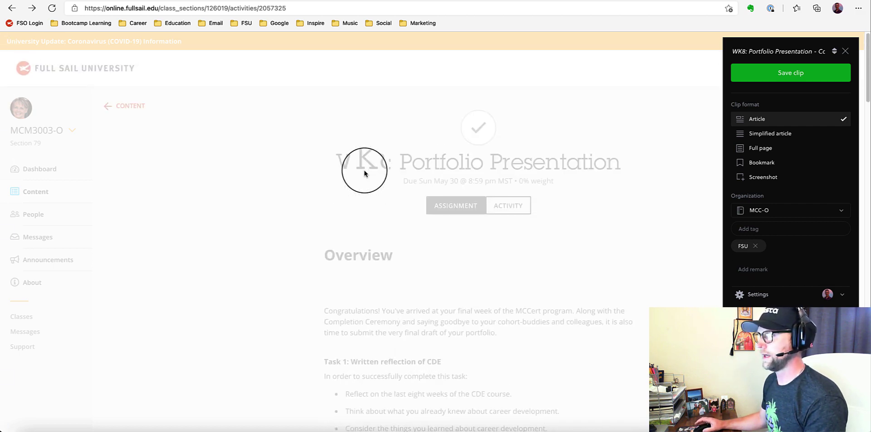
{"action": "left_click", "coordinate": [844, 51]}
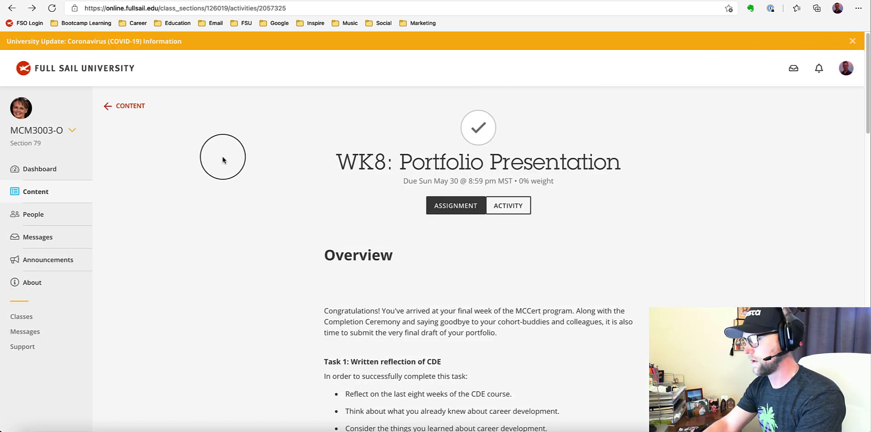
Step: Reload the WK8: Portfolio Presentation page, start an Evernote Article clip, and check that its selection extends through the Feedback section
{"action": "key", "text": "F5"}
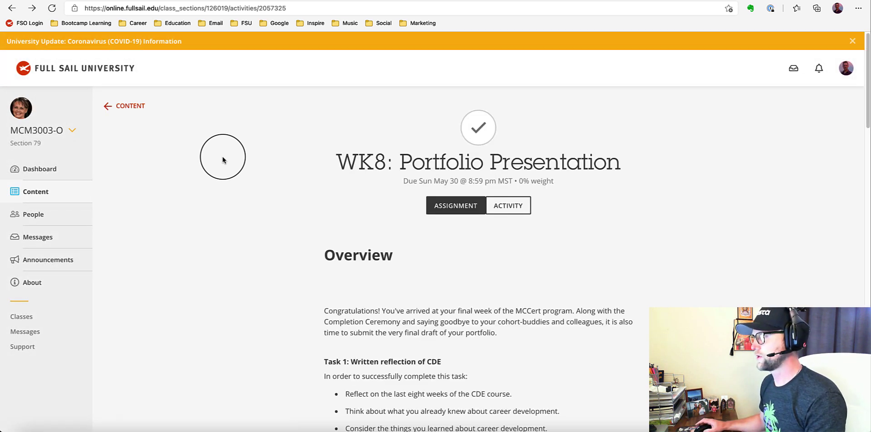
{"action": "left_click", "coordinate": [750, 8]}
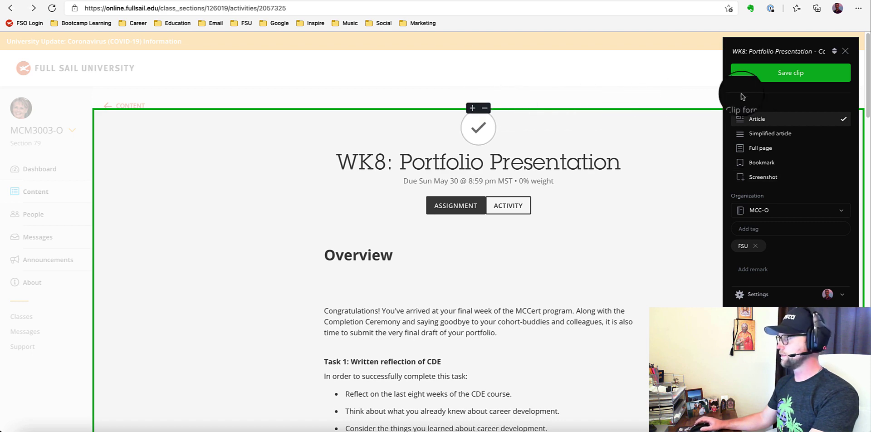
{"action": "left_click_drag", "start_coordinate": [866, 86], "coordinate": [867, 317]}
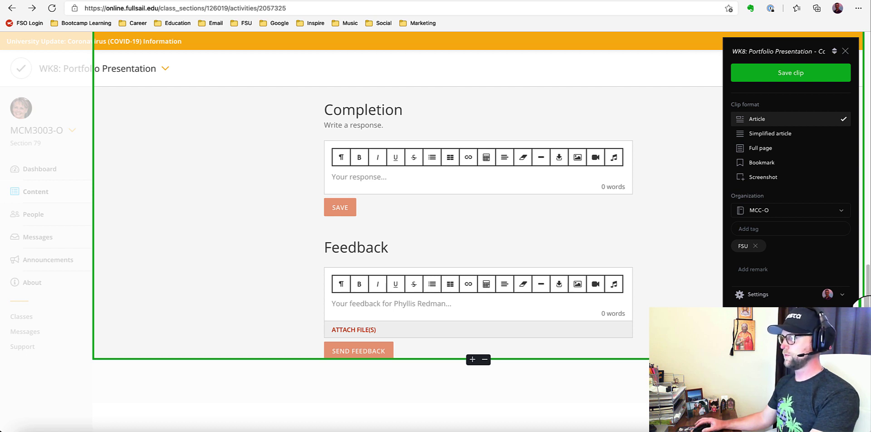
Step: Check the clip's title and tag field, save the article to the MCC-O notebook with the FSU tag, and dismiss the confirmation
{"action": "left_click", "coordinate": [760, 51]}
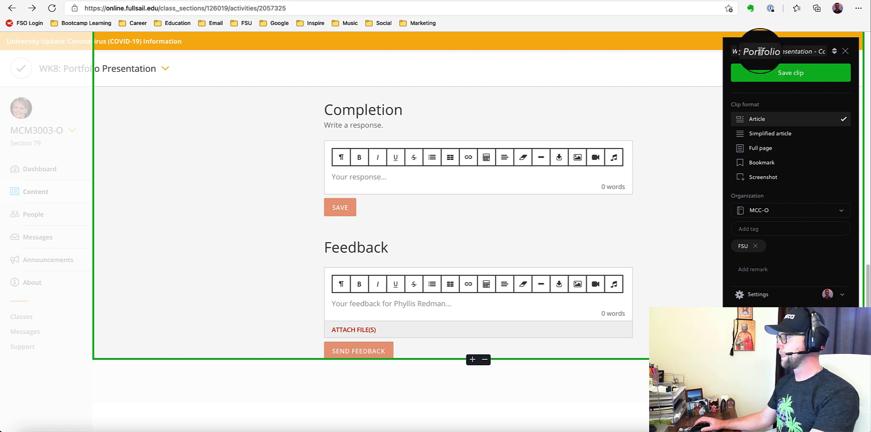
{"action": "key", "text": "End"}
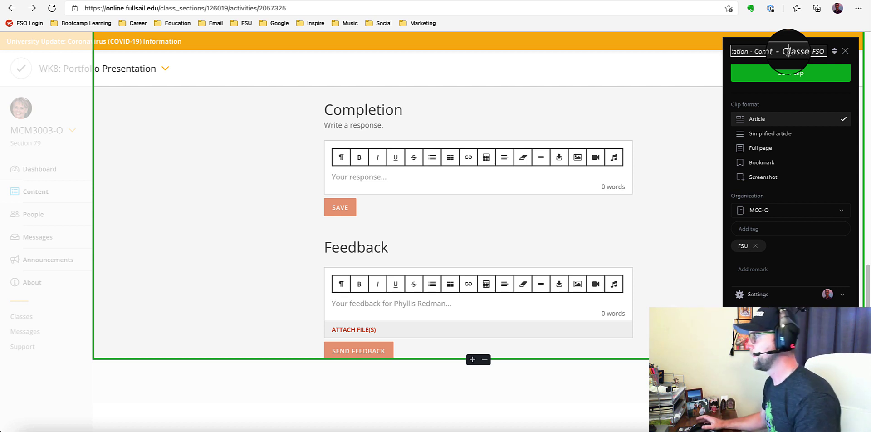
{"action": "left_click", "coordinate": [757, 229]}
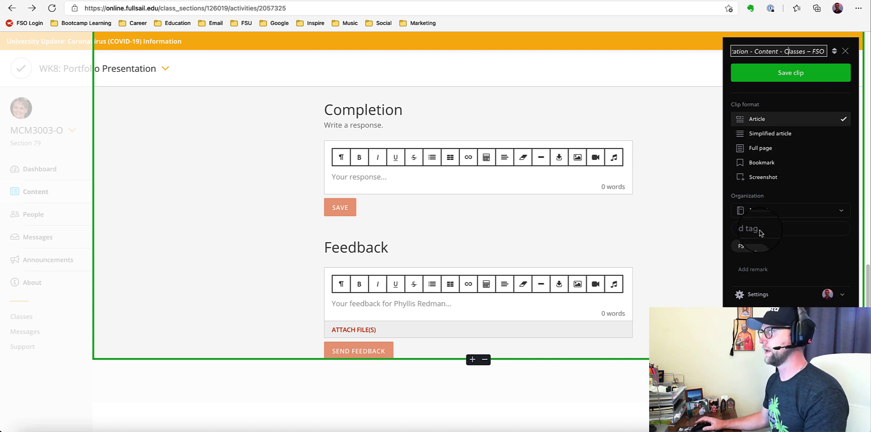
{"action": "left_click", "coordinate": [763, 229]}
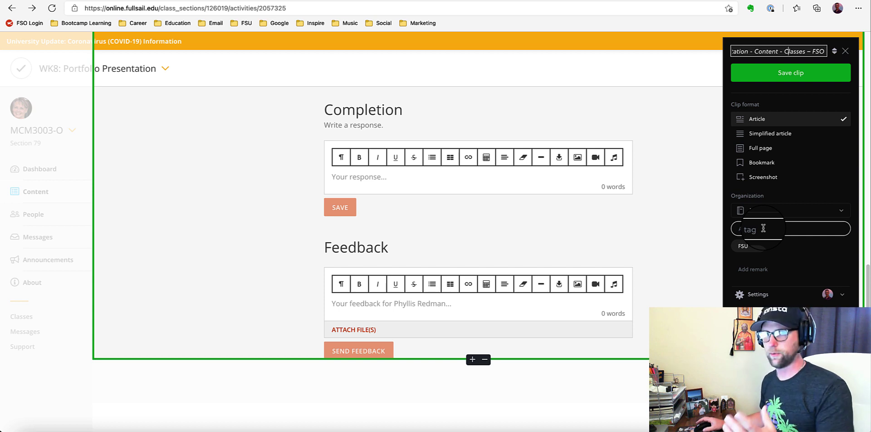
{"action": "left_click", "coordinate": [777, 78]}
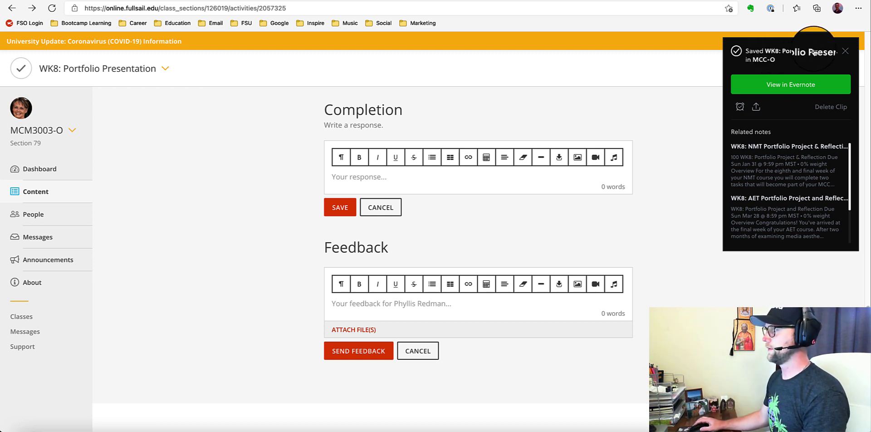
{"action": "left_click", "coordinate": [847, 52]}
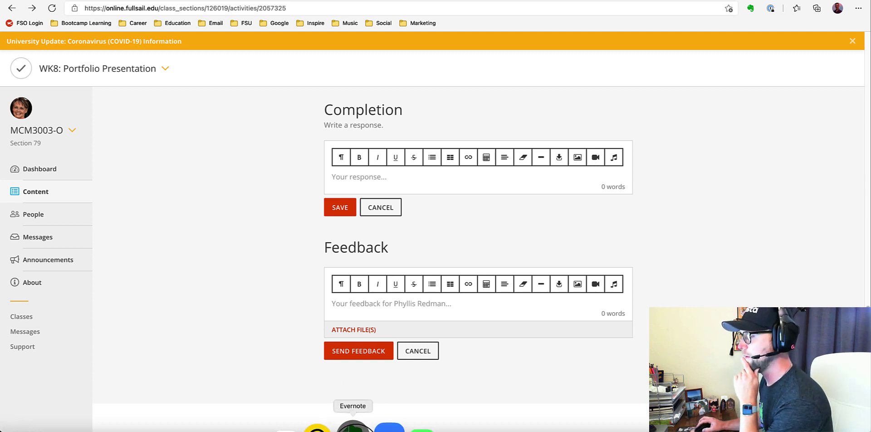
Step: Switch to Evernote, list all notes with the Shortcuts section collapsed, and open the newly clipped WK8: Portfolio Presentation note
{"action": "left_click", "coordinate": [353, 426]}
{"action": "left_click", "coordinate": [217, 100]}
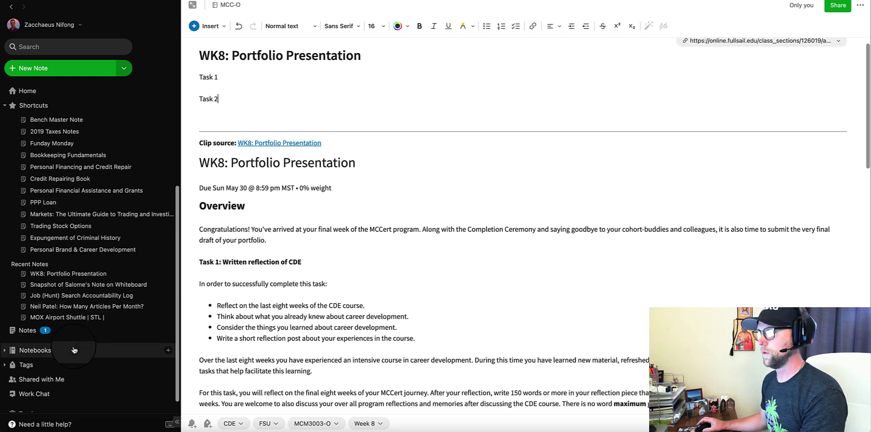
{"action": "left_click", "coordinate": [36, 333]}
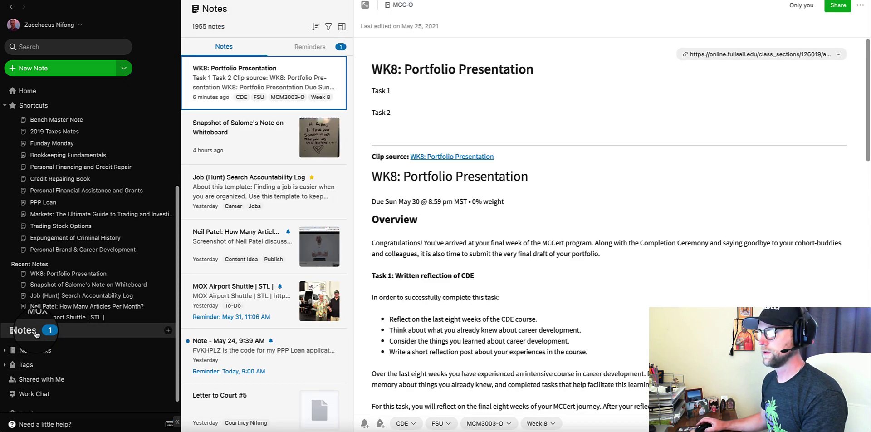
{"action": "left_click", "coordinate": [29, 105]}
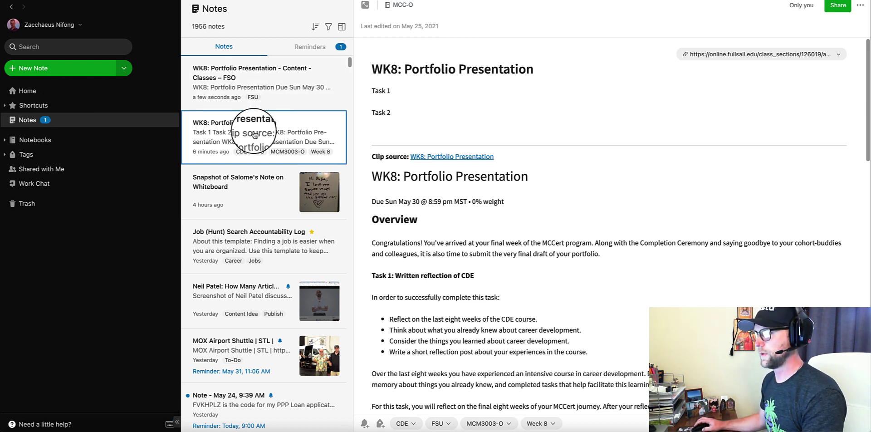
{"action": "left_click", "coordinate": [229, 78]}
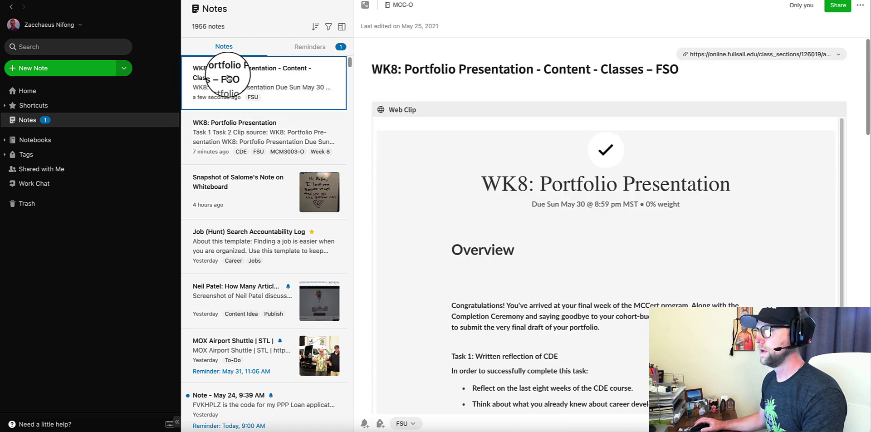
Step: Compare the new web clip's title and contents with the earlier WK8: Portfolio Presentation note
{"action": "left_click_drag", "start_coordinate": [544, 72], "coordinate": [680, 78]}
{"action": "left_click", "coordinate": [538, 71]}
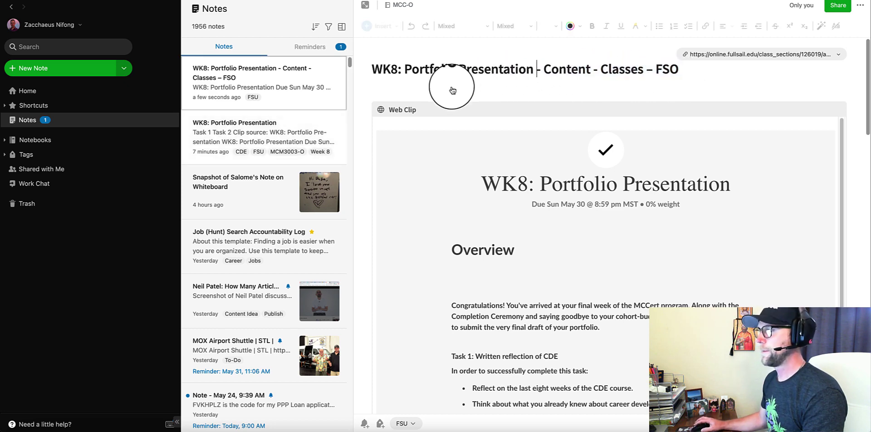
{"action": "left_click", "coordinate": [275, 127]}
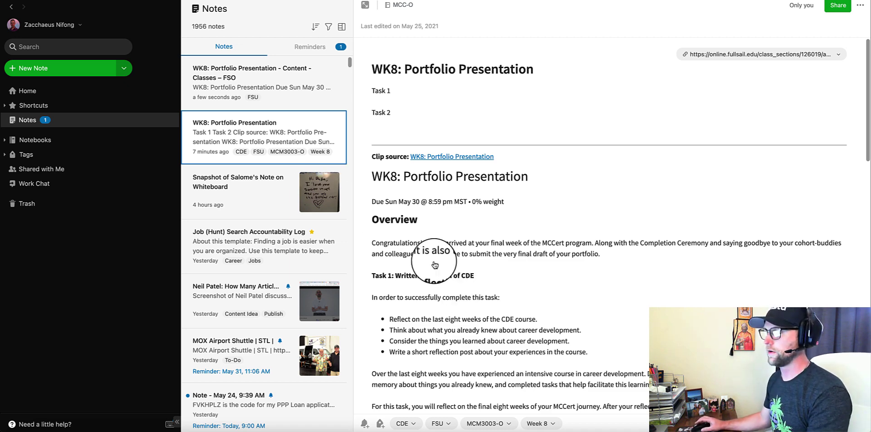
Step: Select the new web clip followed by the earlier WK8: Portfolio Presentation note and start merging them
{"action": "left_click", "coordinate": [284, 96]}
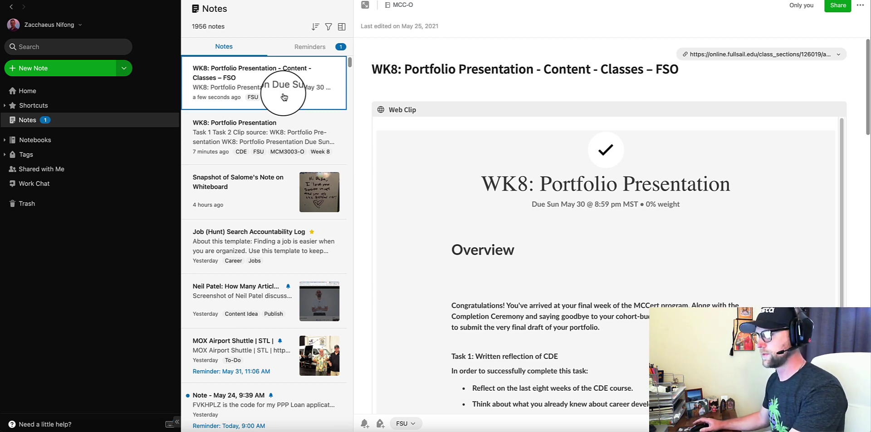
{"action": "left_click", "coordinate": [291, 126], "text": "shift"}
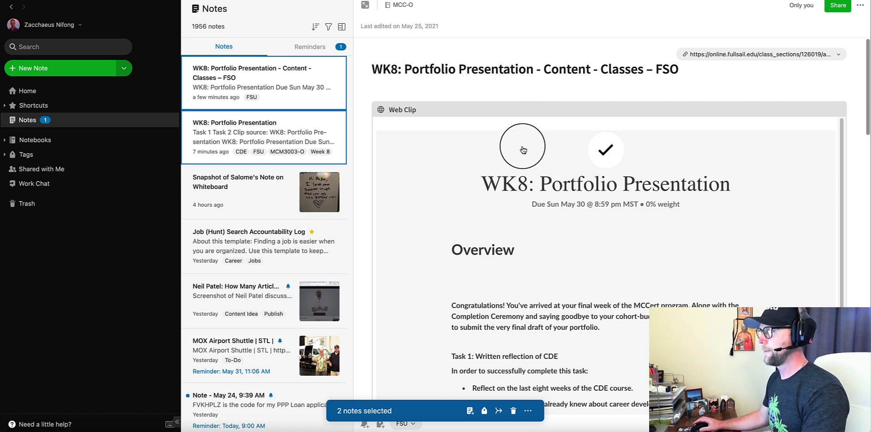
{"action": "left_click", "coordinate": [499, 410]}
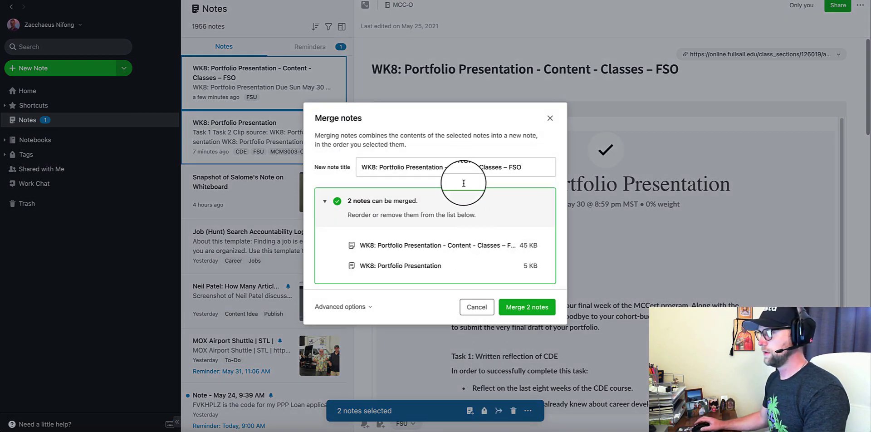
Step: Title the merged note "WK8: Portfolio Presentation (Merged)"
{"action": "left_click_drag", "start_coordinate": [449, 167], "coordinate": [535, 171]}
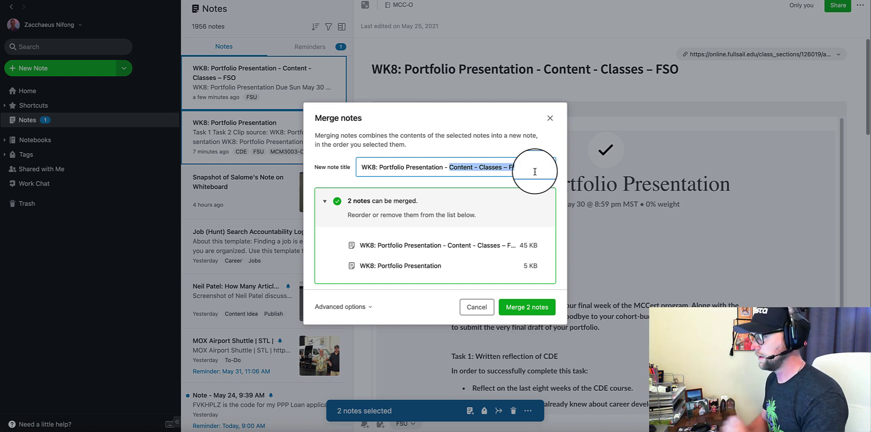
{"action": "key", "text": "BackSpace"}
{"action": "key", "text": "BackSpace"}
{"action": "key", "text": "BackSpace"}
{"action": "type", "text": "("}
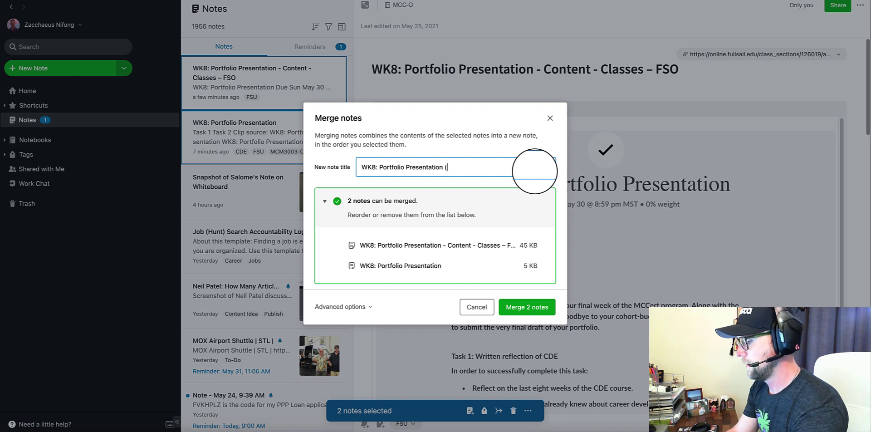
{"action": "type", "text": "Merged)"}
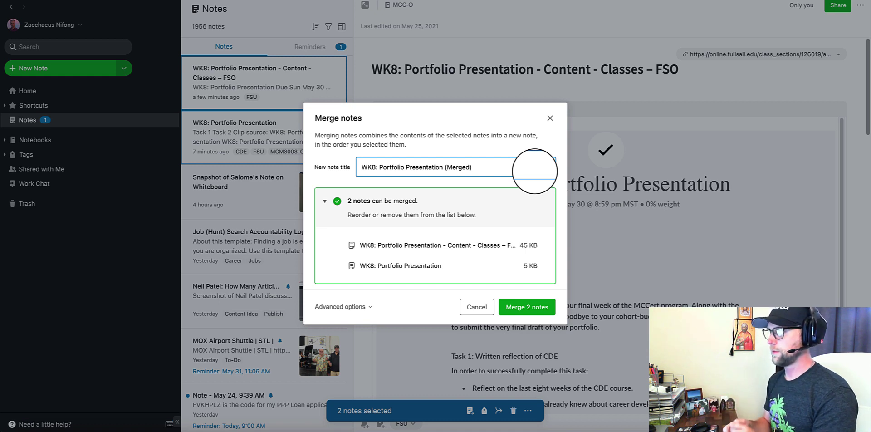
Step: Review the advanced merge options, leaving divider lines and note titles enabled without keeping the originals, and merge the two notes
{"action": "left_click", "coordinate": [370, 308]}
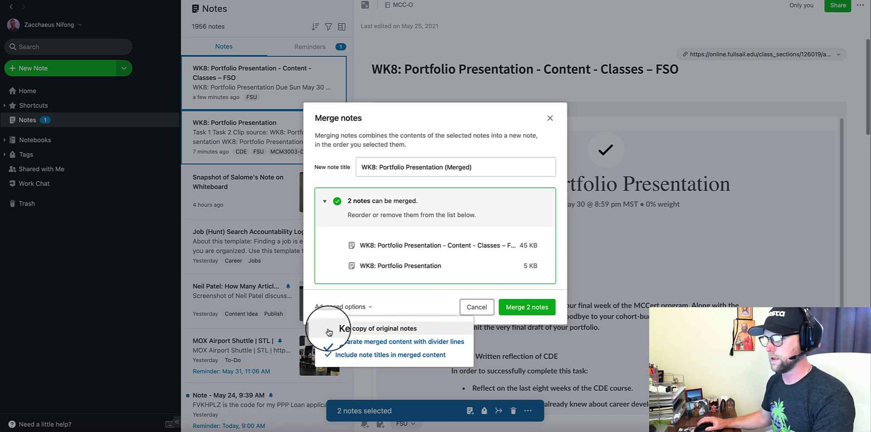
{"action": "left_click", "coordinate": [406, 300]}
{"action": "left_click", "coordinate": [367, 310]}
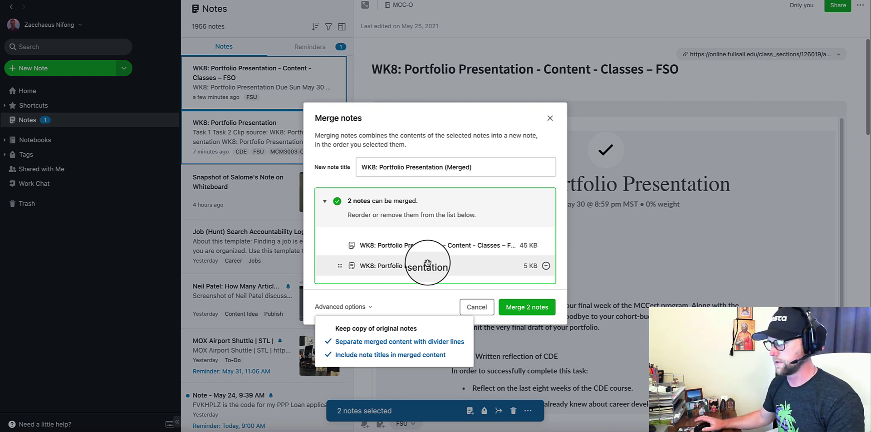
{"action": "left_click", "coordinate": [441, 295]}
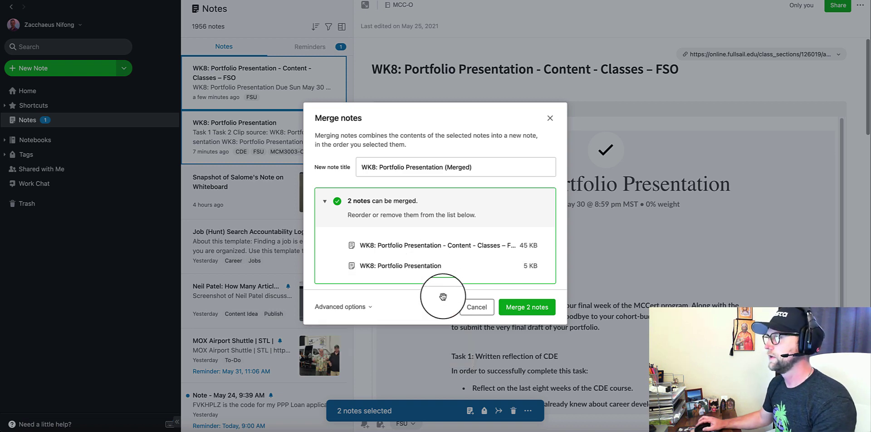
{"action": "left_click", "coordinate": [518, 311]}
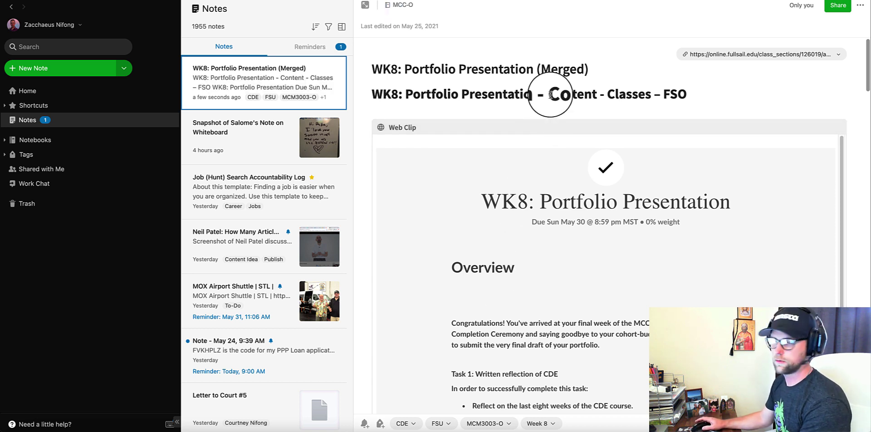
Step: Highlight the merged note's first content heading and its new title to compare them
{"action": "left_click", "coordinate": [680, 92]}
{"action": "left_click_drag", "start_coordinate": [691, 94], "coordinate": [355, 93]}
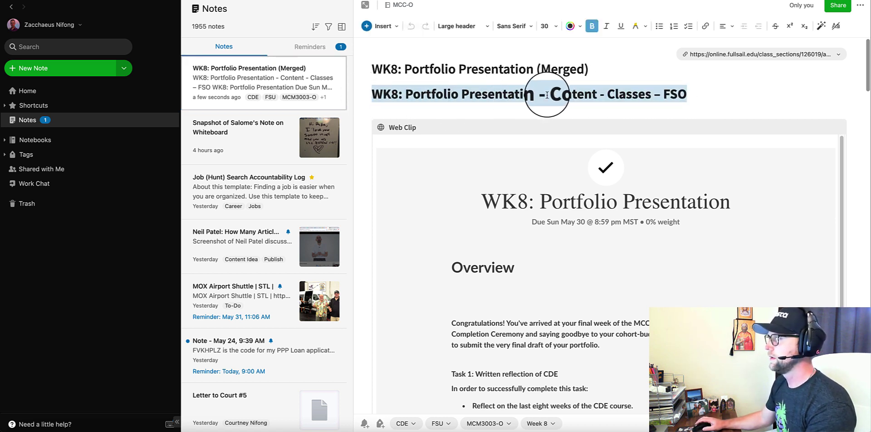
{"action": "left_click_drag", "start_coordinate": [548, 93], "coordinate": [679, 96]}
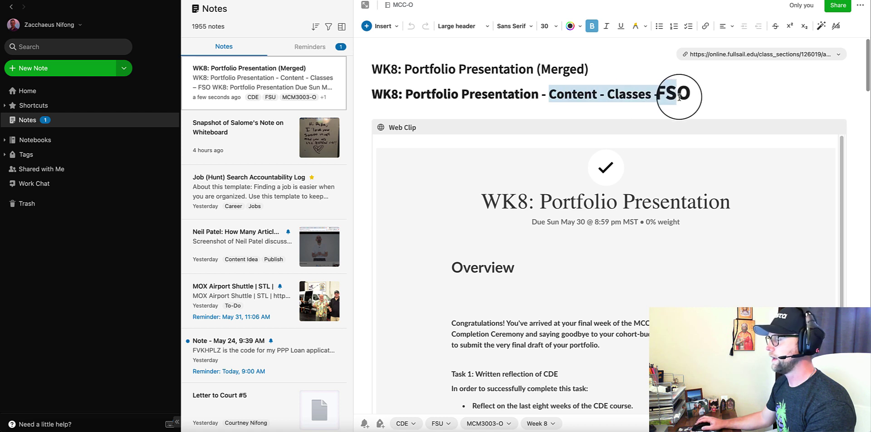
{"action": "left_click", "coordinate": [703, 97]}
{"action": "left_click_drag", "start_coordinate": [593, 69], "coordinate": [366, 74]}
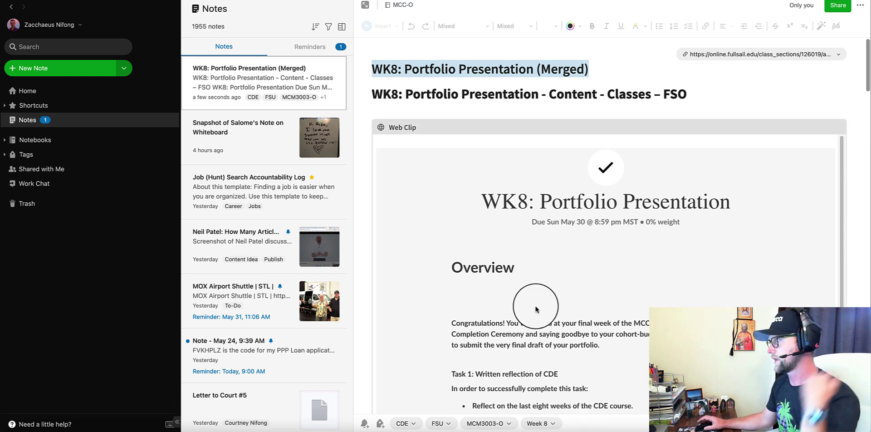
Step: Look through the merged note's web clip down to the second note's section and highlight its WK8: Portfolio Presentation heading
{"action": "scroll", "coordinate": [535, 308], "scroll_direction": "down", "scroll_amount": 3}
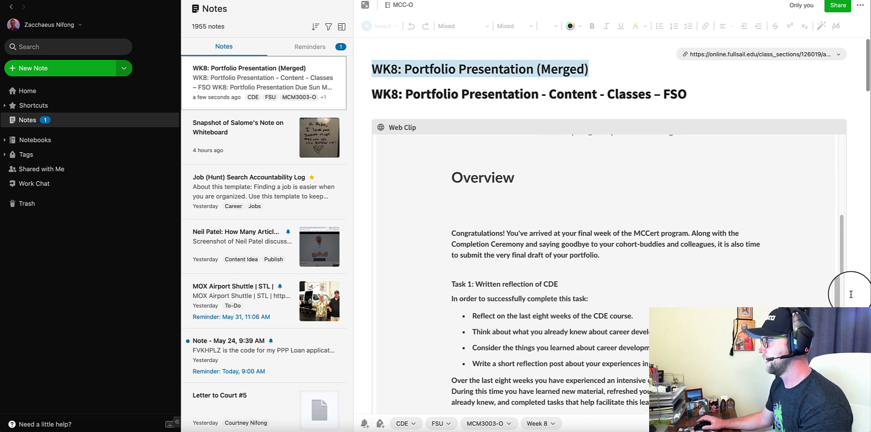
{"action": "scroll", "coordinate": [851, 293], "scroll_direction": "down", "scroll_amount": 3}
{"action": "scroll", "coordinate": [850, 294], "scroll_direction": "up", "scroll_amount": 3}
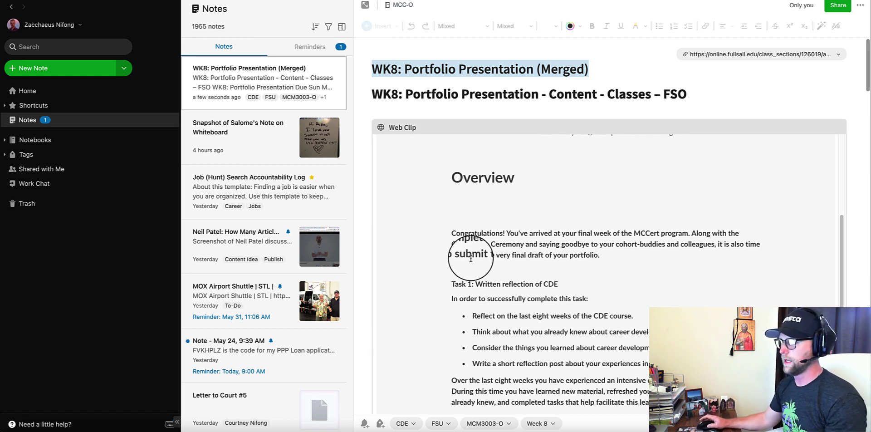
{"action": "scroll", "coordinate": [856, 235], "scroll_direction": "down", "scroll_amount": 5}
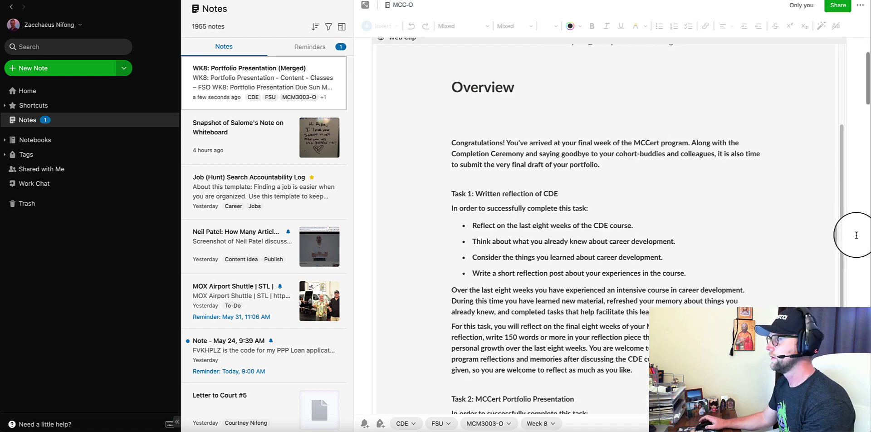
{"action": "scroll", "coordinate": [856, 235], "scroll_direction": "down", "scroll_amount": 15}
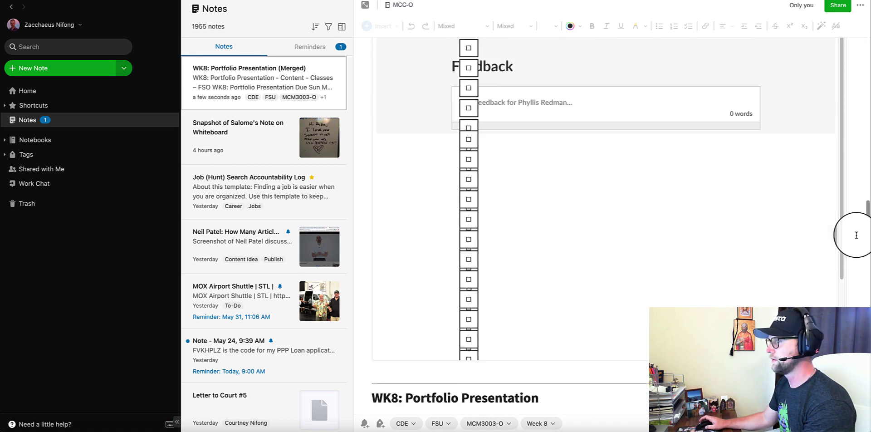
{"action": "scroll", "coordinate": [856, 235], "scroll_direction": "down", "scroll_amount": 5}
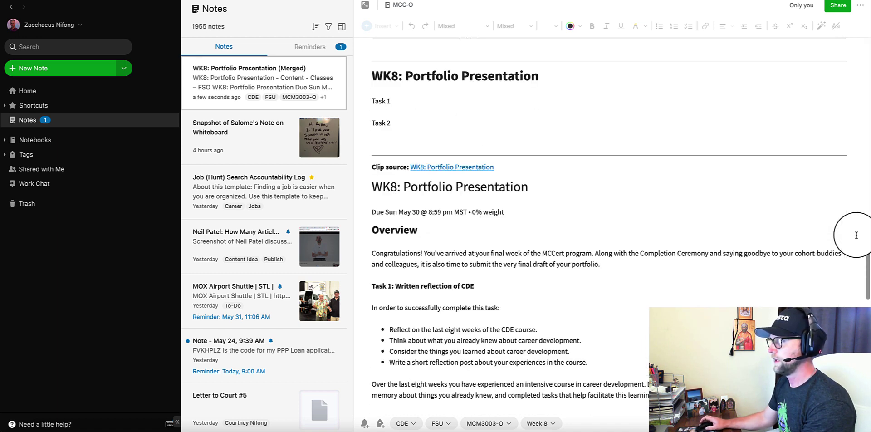
{"action": "scroll", "coordinate": [856, 235], "scroll_direction": "up", "scroll_amount": 2}
{"action": "left_click", "coordinate": [521, 156]}
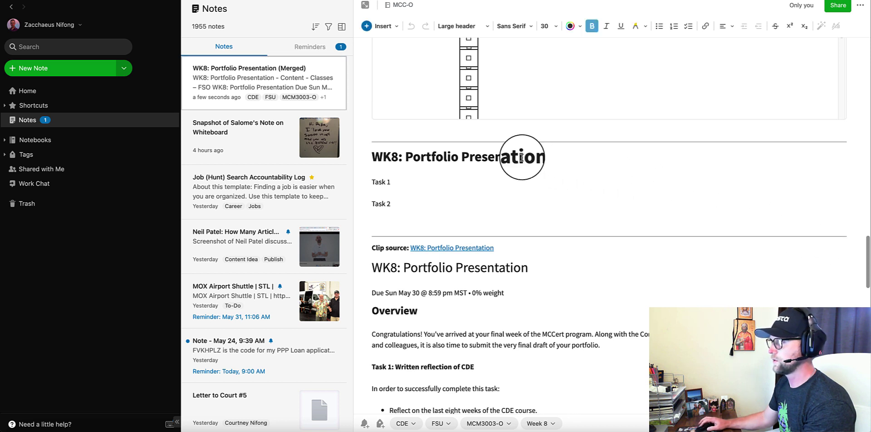
{"action": "left_click", "coordinate": [540, 157]}
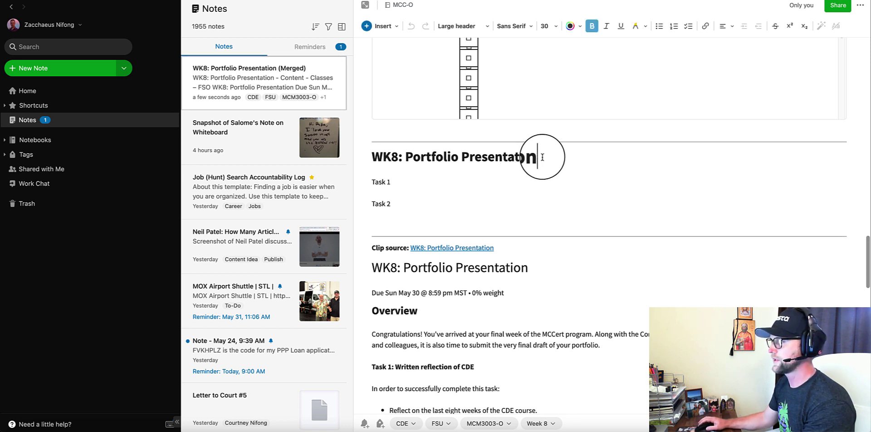
{"action": "left_click_drag", "start_coordinate": [540, 157], "coordinate": [338, 156]}
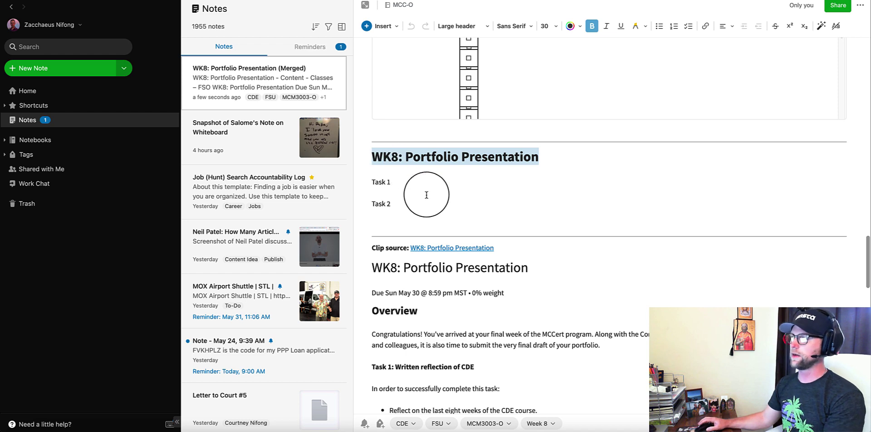
Step: Examine the second note's overview and tasks, then return to the web clip's Deliverable and Assessment sections
{"action": "scroll", "coordinate": [509, 194], "scroll_direction": "down", "scroll_amount": 6}
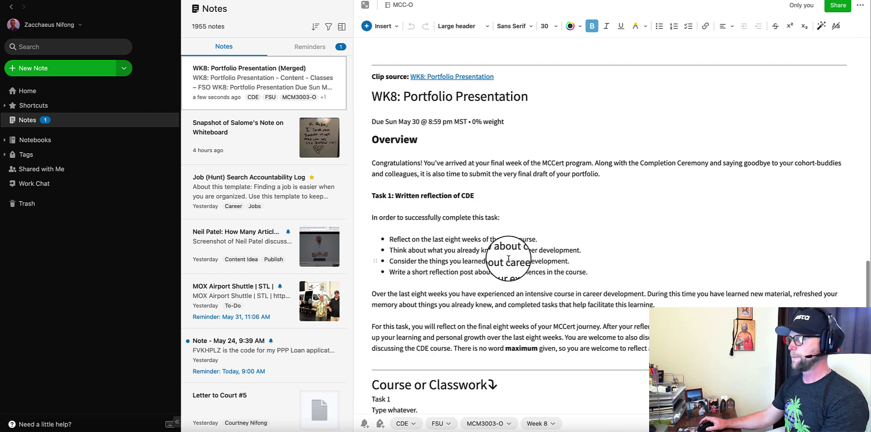
{"action": "scroll", "coordinate": [509, 252], "scroll_direction": "up", "scroll_amount": 6}
{"action": "scroll", "coordinate": [509, 257], "scroll_direction": "up", "scroll_amount": 3}
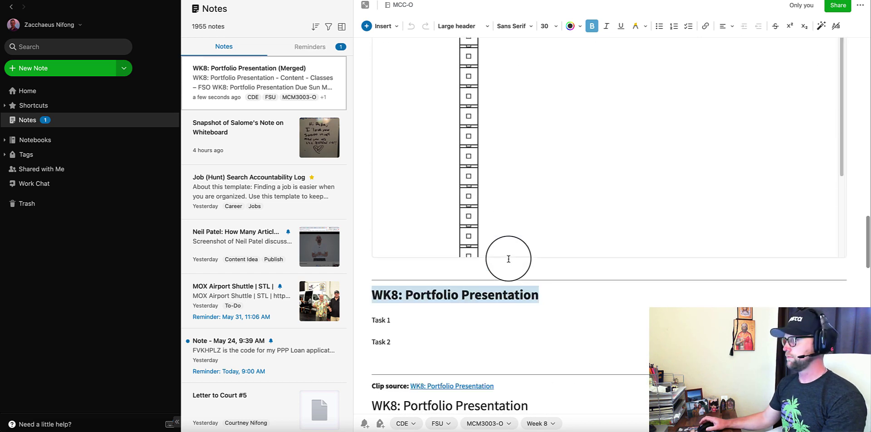
{"action": "scroll", "coordinate": [510, 255], "scroll_direction": "down", "scroll_amount": 10}
{"action": "scroll", "coordinate": [361, 194], "scroll_direction": "up", "scroll_amount": 4}
{"action": "scroll", "coordinate": [362, 194], "scroll_direction": "up", "scroll_amount": 10}
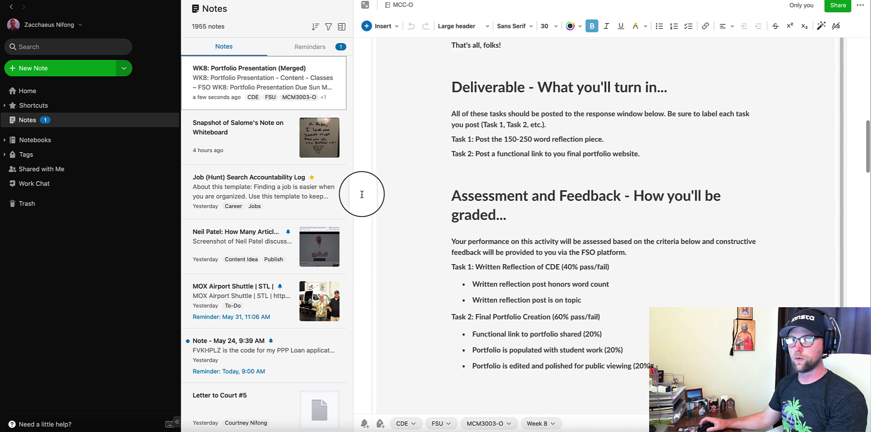